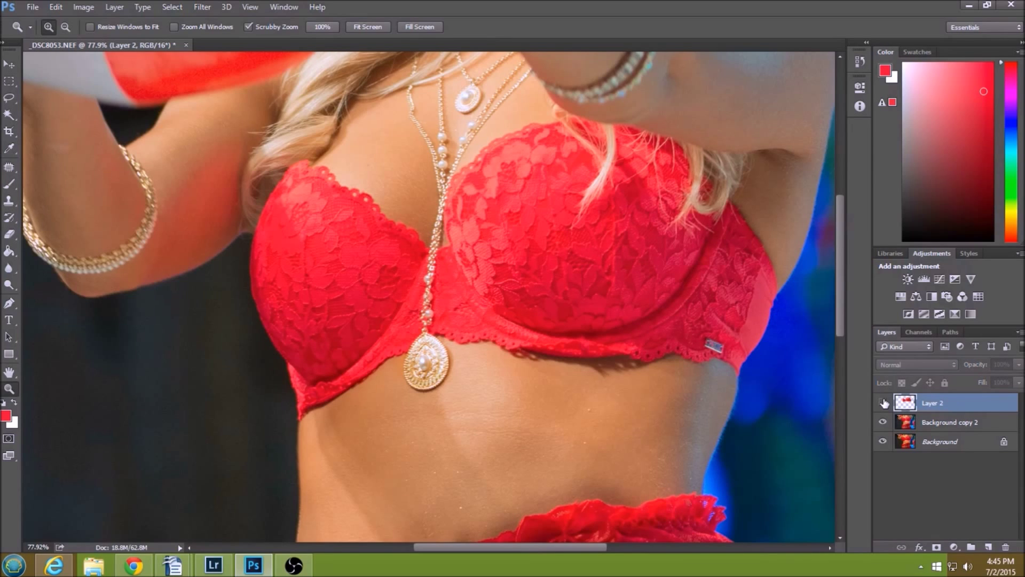
# Step: Toggle Layer 2's visibility repeatedly to compare the red lace detail with and without the layer
pyautogui.click(884, 403)
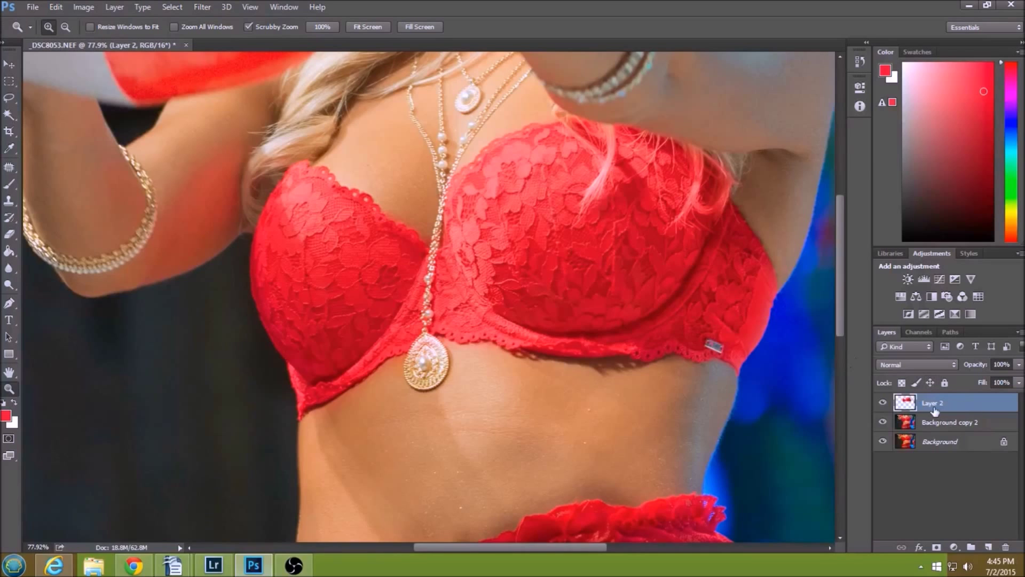
pyautogui.click(884, 404)
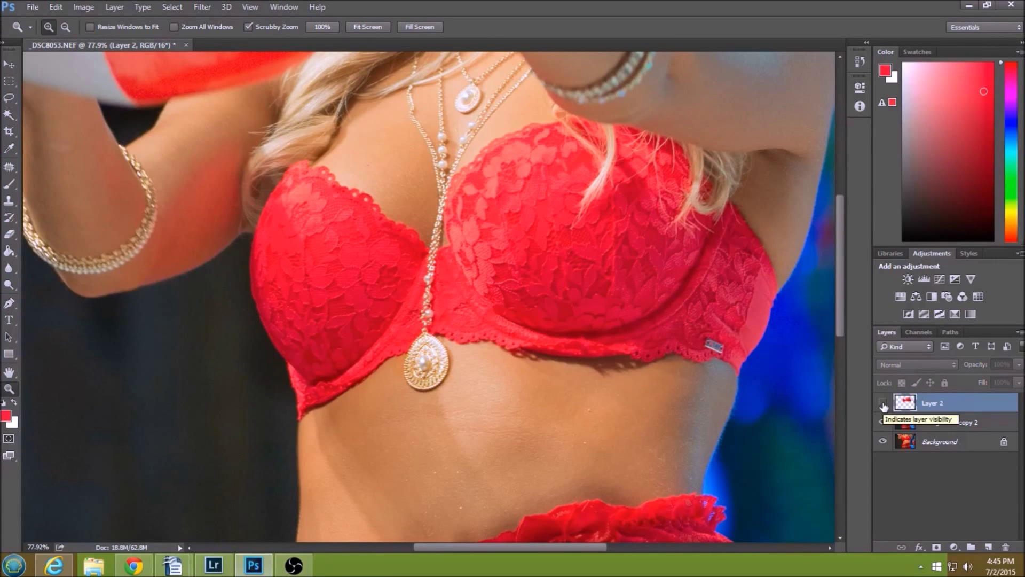
pyautogui.click(883, 405)
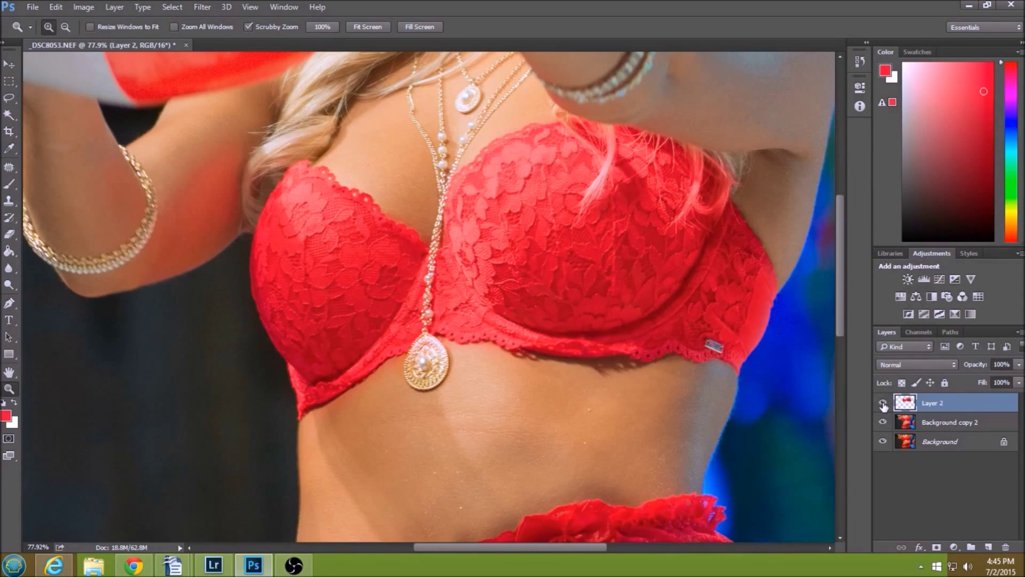
pyautogui.click(884, 405)
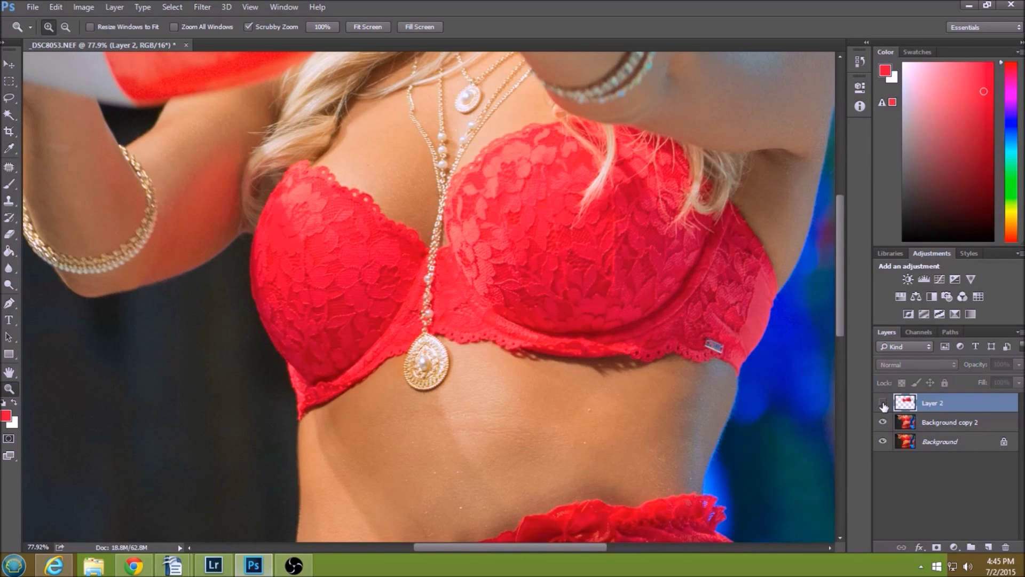
pyautogui.click(883, 405)
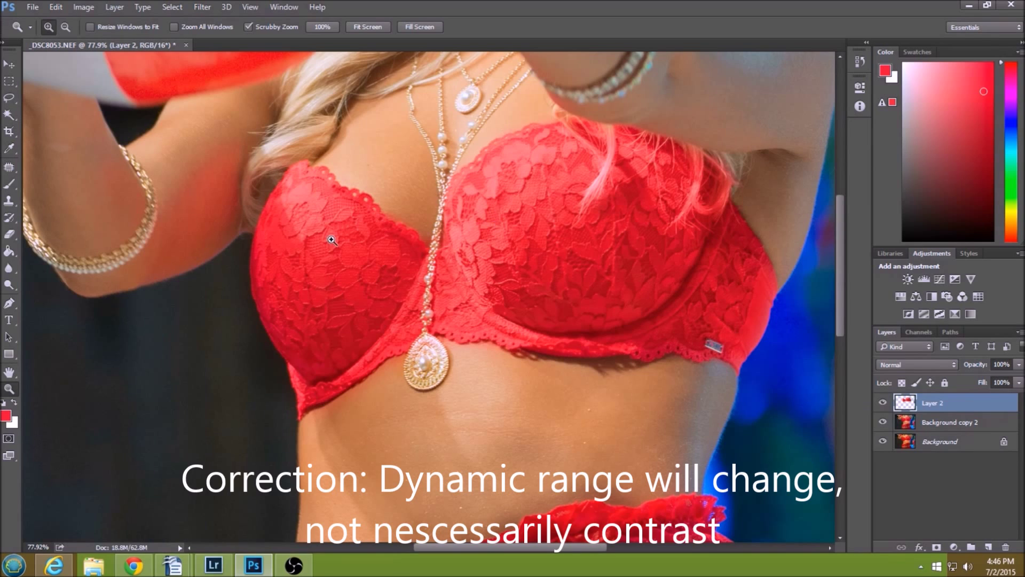
pyautogui.click(884, 404)
pyautogui.click(883, 404)
pyautogui.click(884, 404)
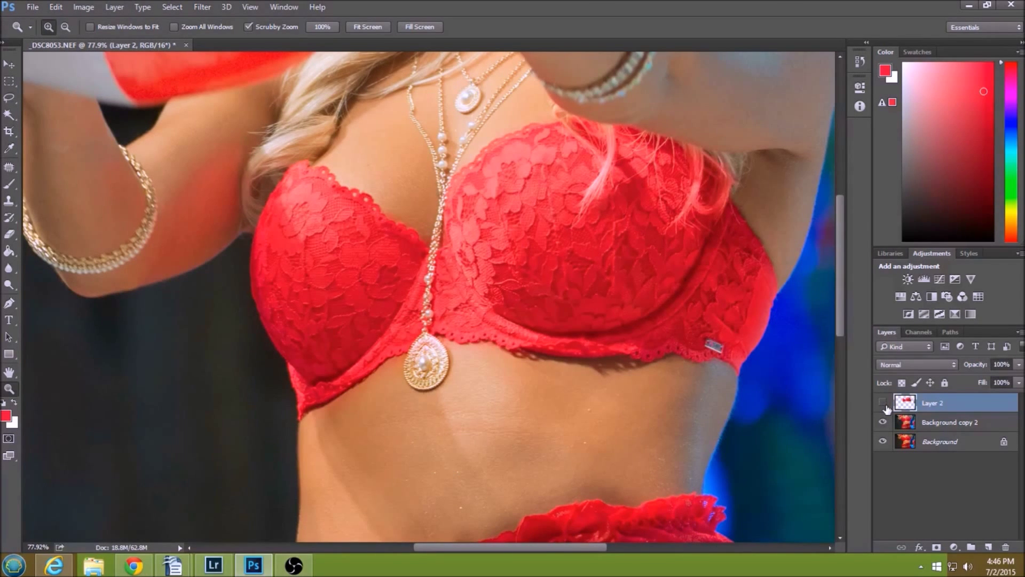
pyautogui.click(884, 405)
pyautogui.click(884, 404)
pyautogui.click(884, 405)
pyautogui.click(884, 405)
pyautogui.click(884, 405)
pyautogui.click(249, 8)
pyautogui.moveTo(206, 6)
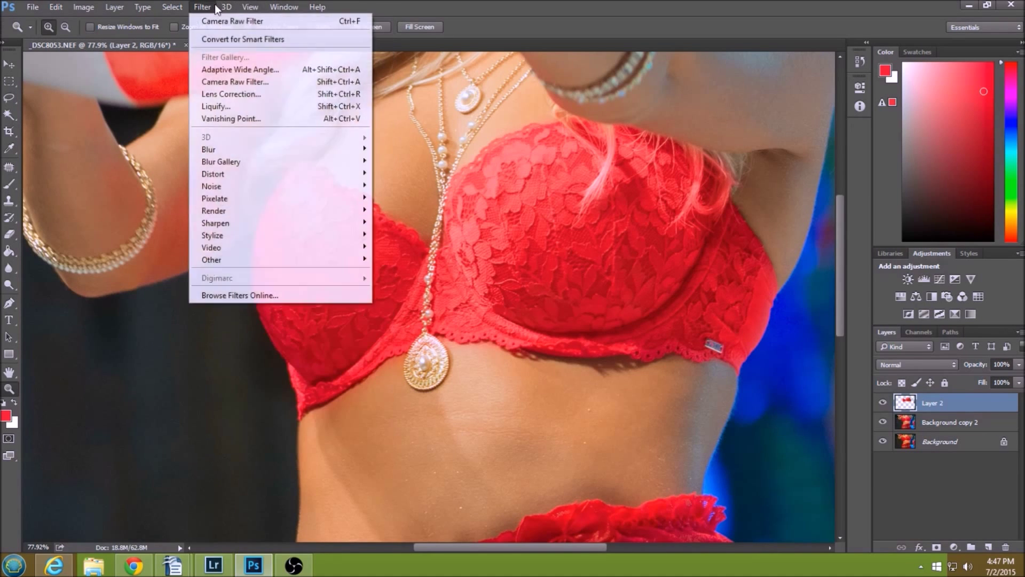
pyautogui.click(258, 85)
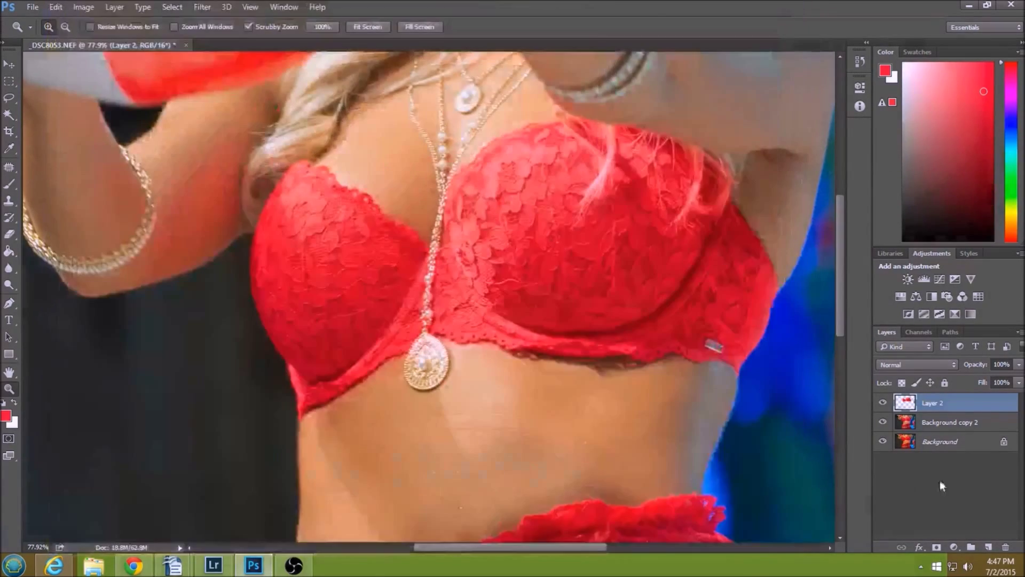
# Step: Correct the white balance of Background copy 2 with the Camera Raw Filter by sampling the light grey area above the raised arm
pyautogui.hotkey('alt', '[')
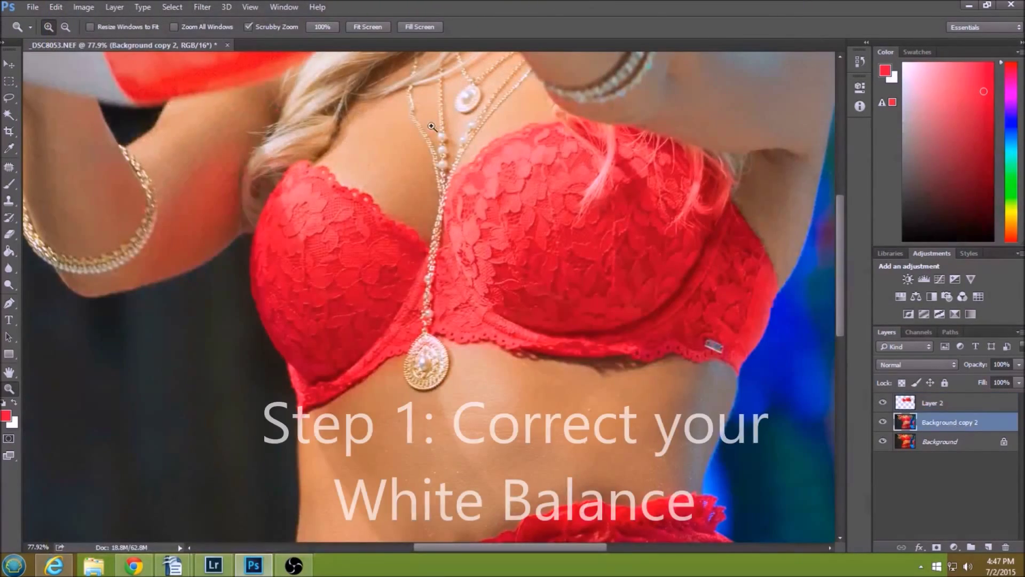
pyautogui.click(202, 7)
pyautogui.click(222, 83)
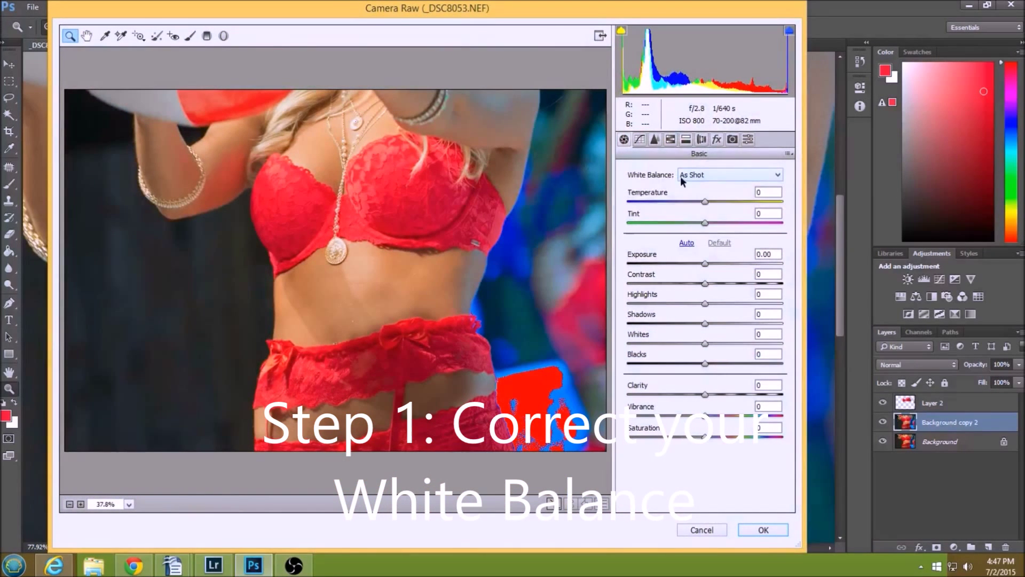
pyautogui.click(105, 35)
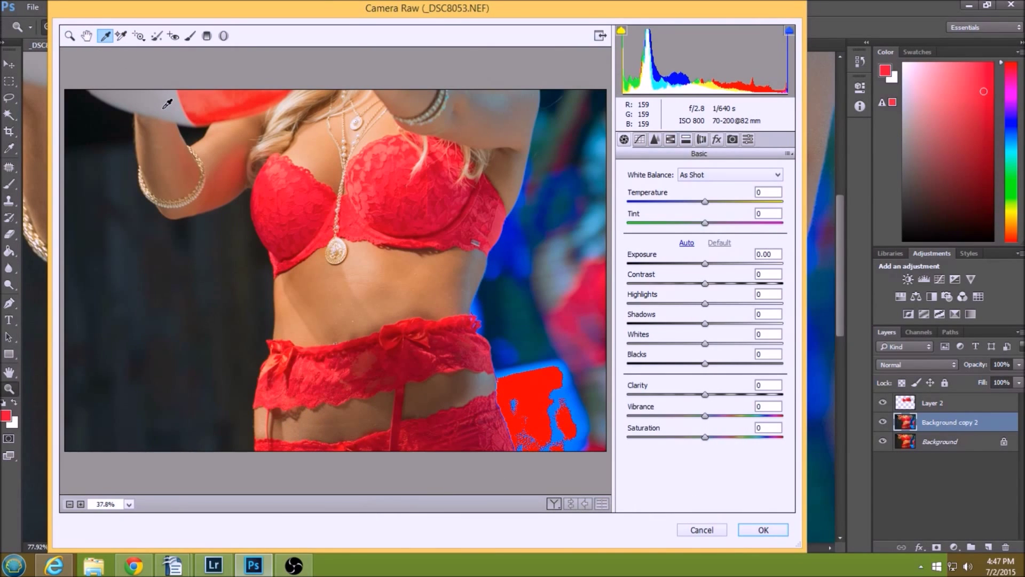
pyautogui.click(164, 106)
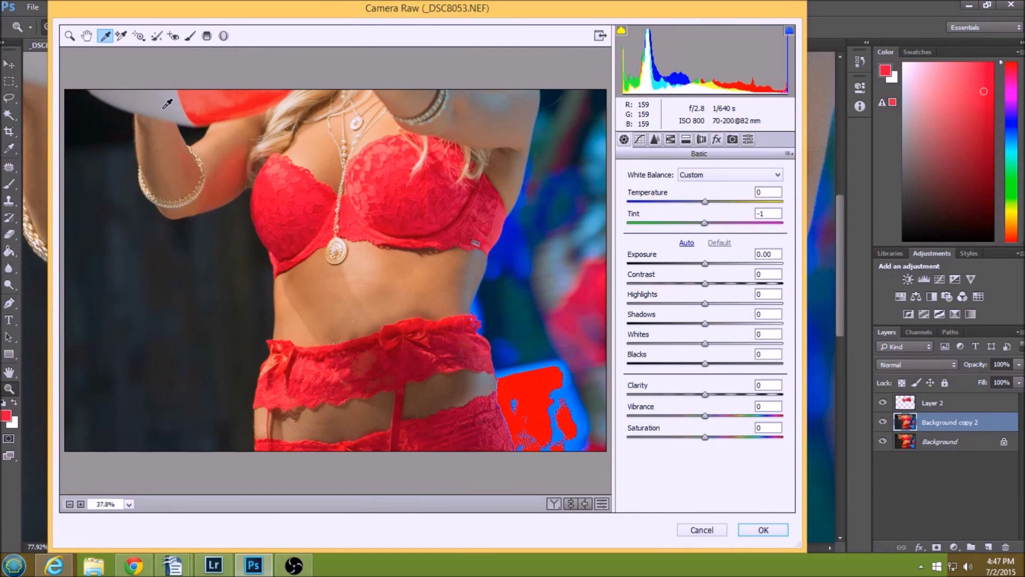
pyautogui.click(761, 528)
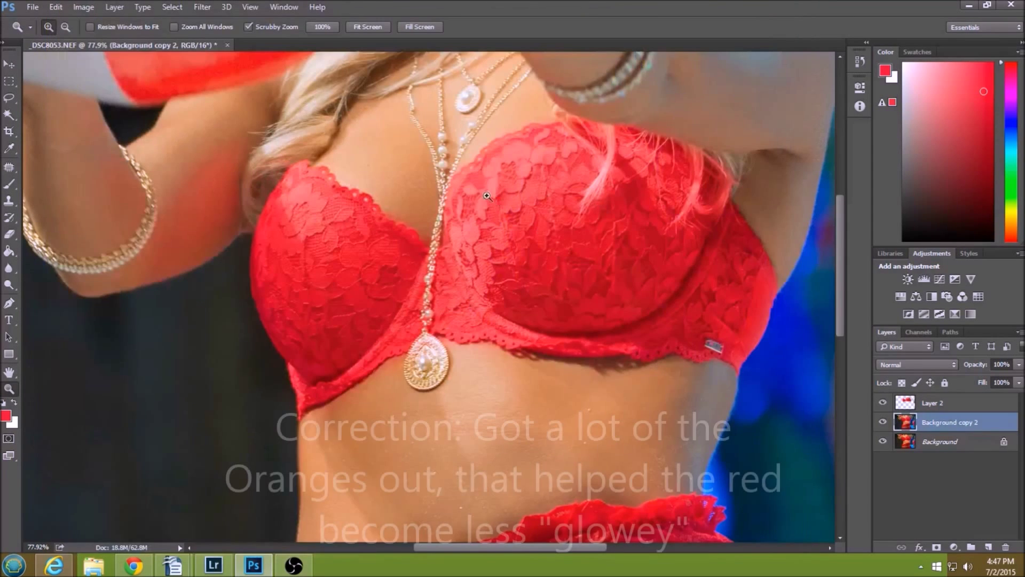
# Step: Hide Layer 2 and add a Black & White adjustment layer above Background copy 2 with Reds at 48
pyautogui.click(884, 403)
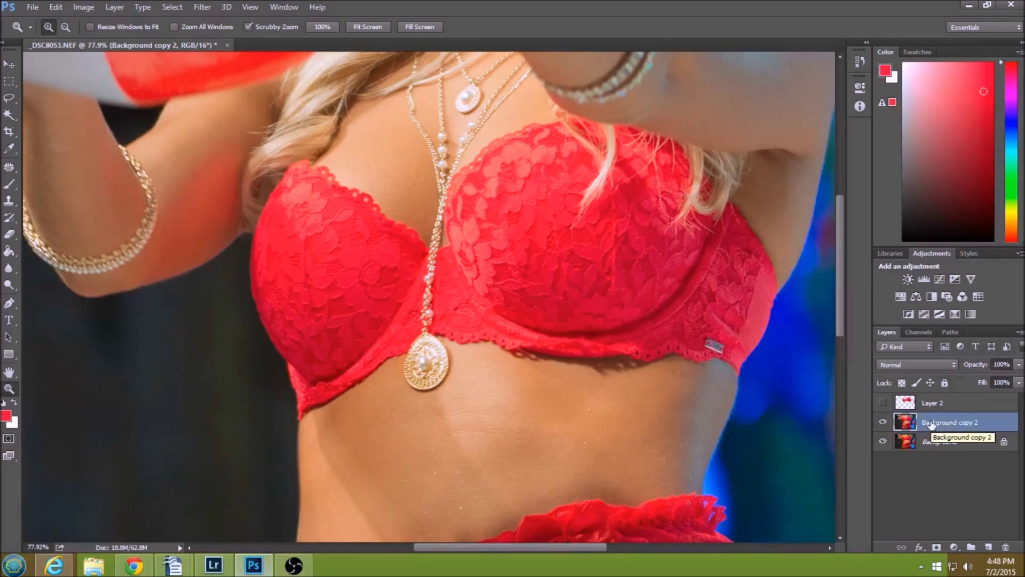
pyautogui.click(931, 297)
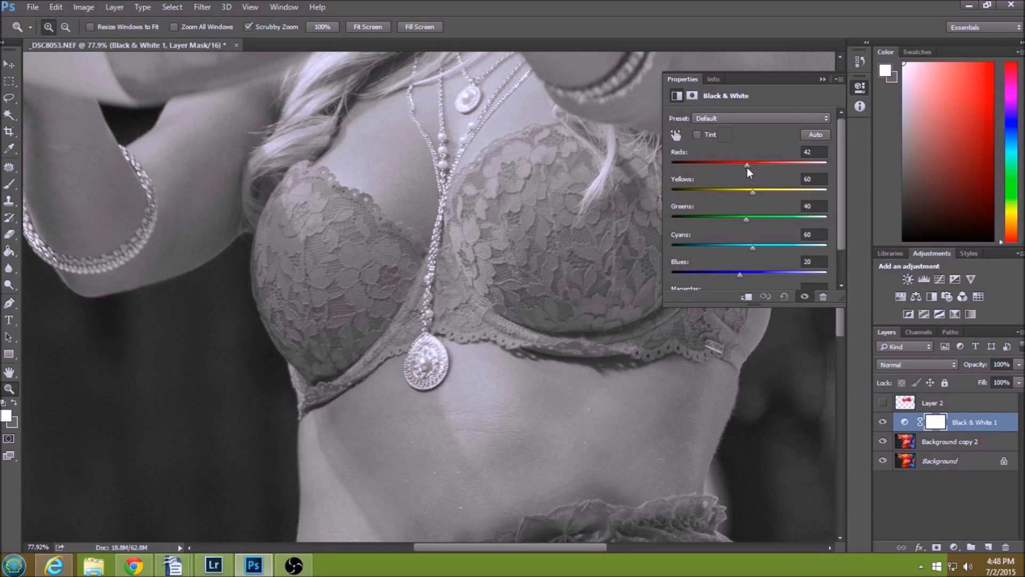
pyautogui.moveTo(745, 166)
pyautogui.mouseDown()
pyautogui.moveTo(732, 161)
pyautogui.moveTo(768, 160)
pyautogui.moveTo(739, 158)
pyautogui.moveTo(766, 160)
pyautogui.moveTo(747, 159)
pyautogui.mouseUp()
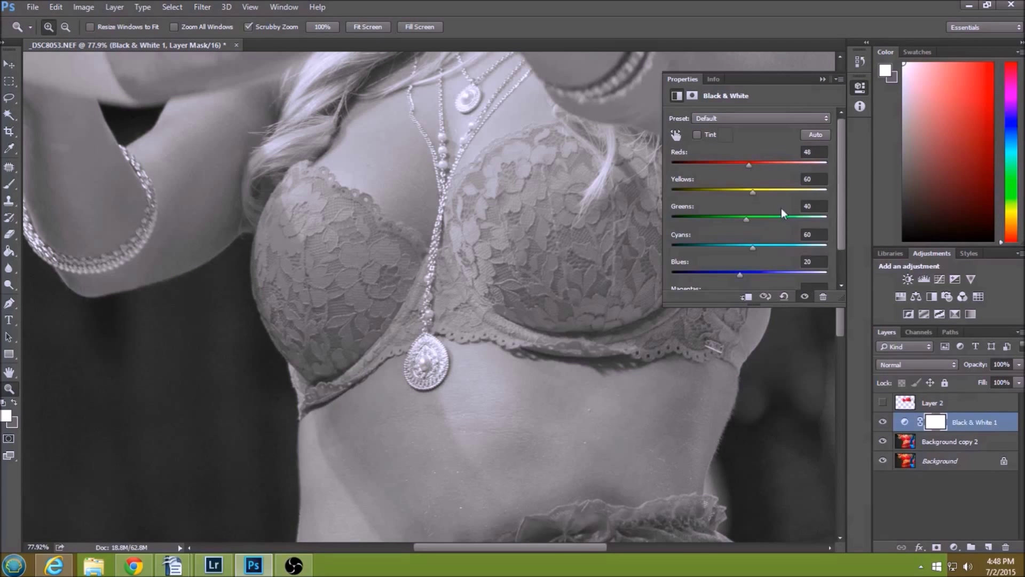
# Step: Compare the photo with and without the Black & White adjustment, and set its Reds to 42
pyautogui.click(883, 441)
pyautogui.click(882, 441)
pyautogui.click(882, 421)
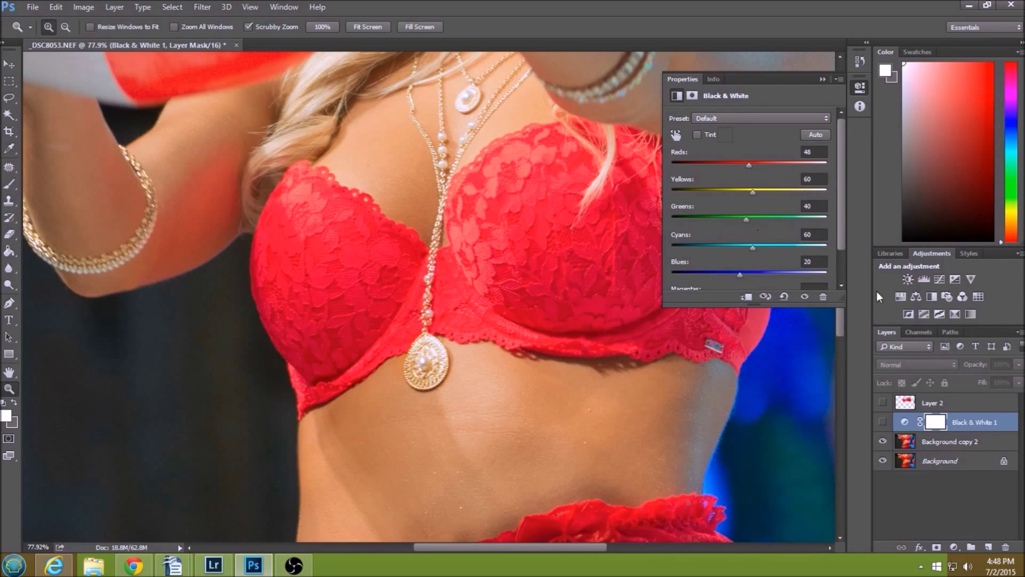
pyautogui.click(884, 422)
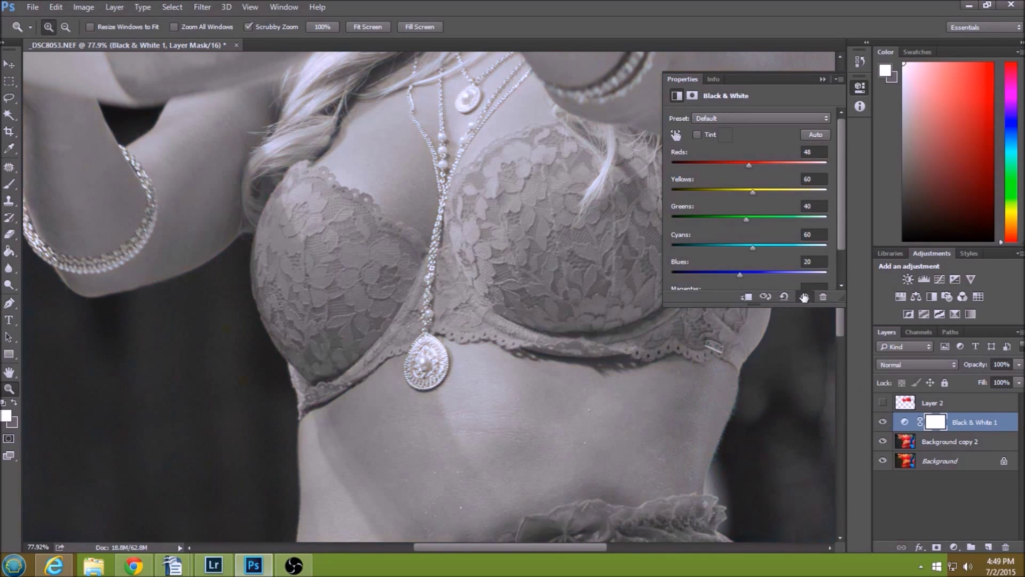
pyautogui.moveTo(748, 165); pyautogui.dragTo(747, 164)
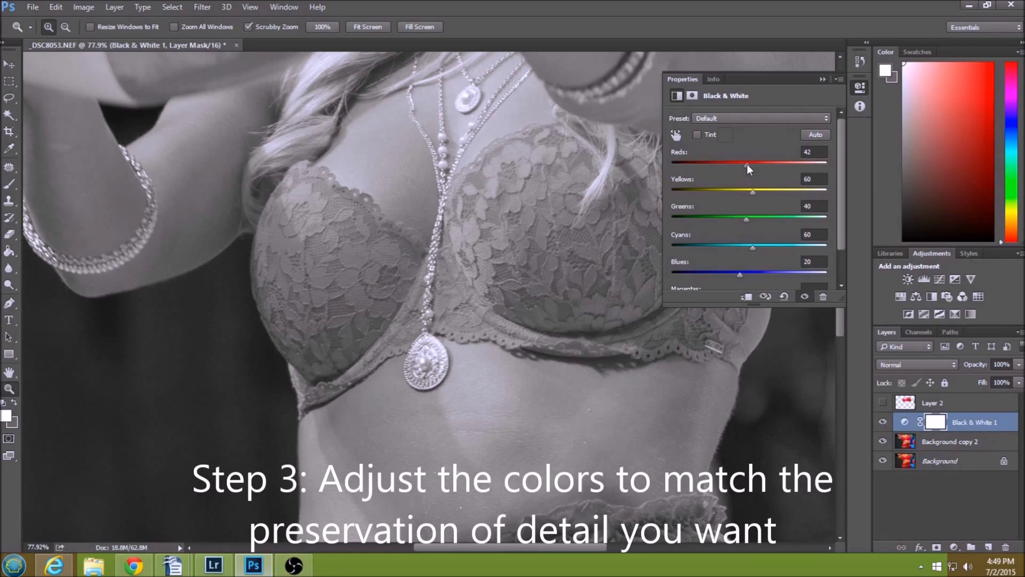
pyautogui.click(821, 80)
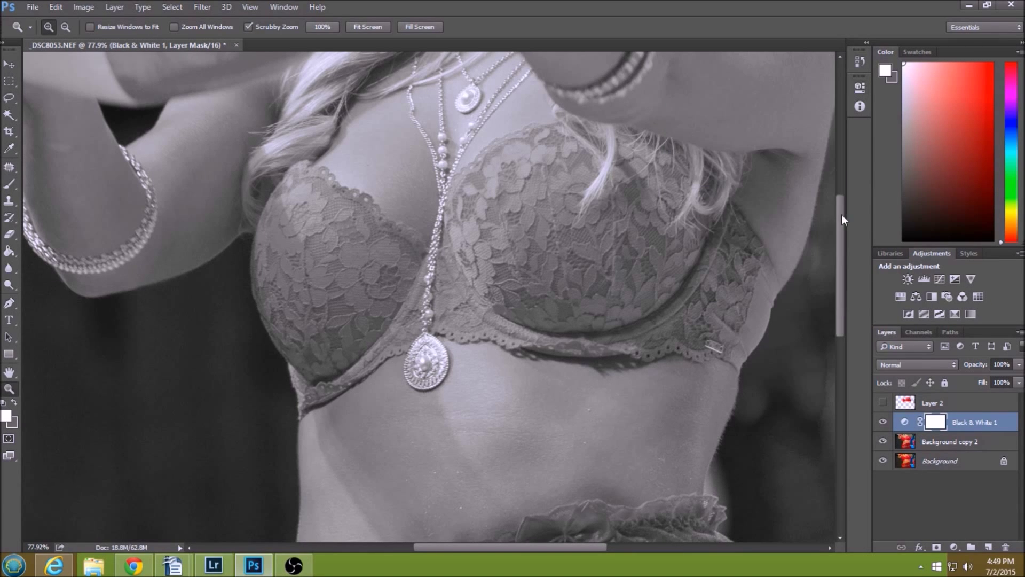
# Step: Save the image as a maximum-quality baseline JPEG, replacing the existing file "_DSC8053_bw selection"
pyautogui.click(33, 7)
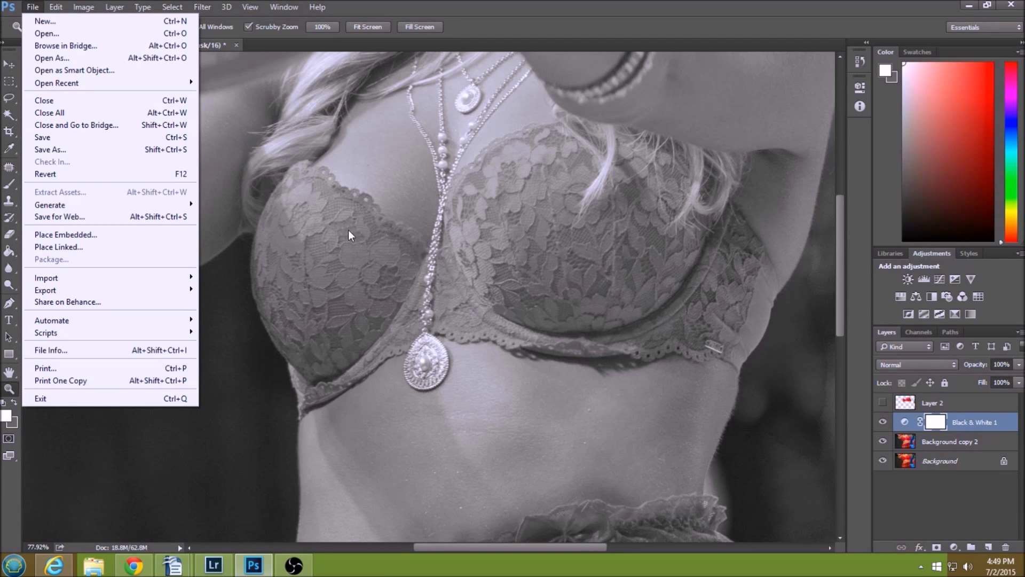
pyautogui.click(72, 147)
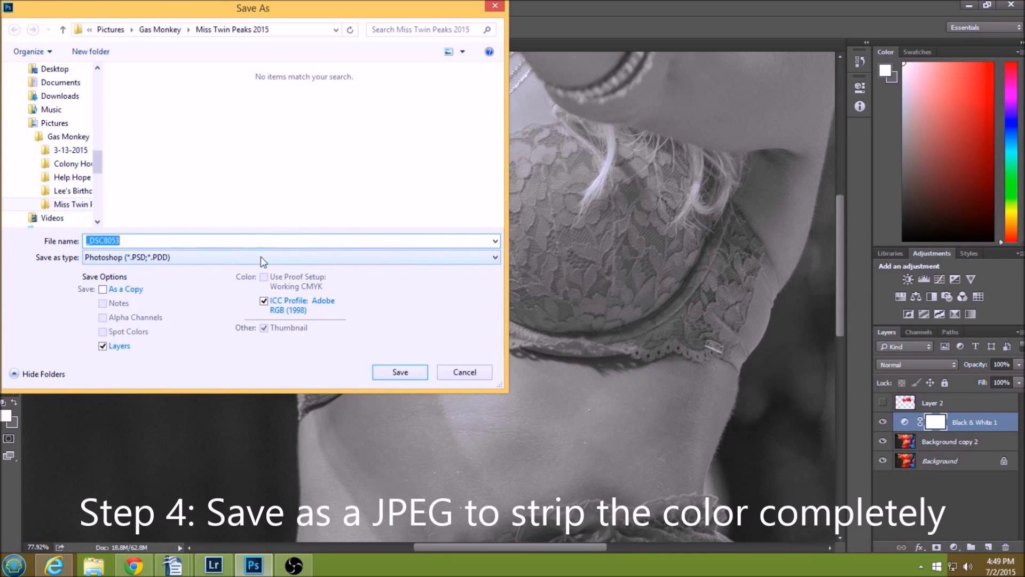
pyautogui.click(262, 260)
pyautogui.click(261, 318)
pyautogui.click(160, 92)
pyautogui.click(396, 371)
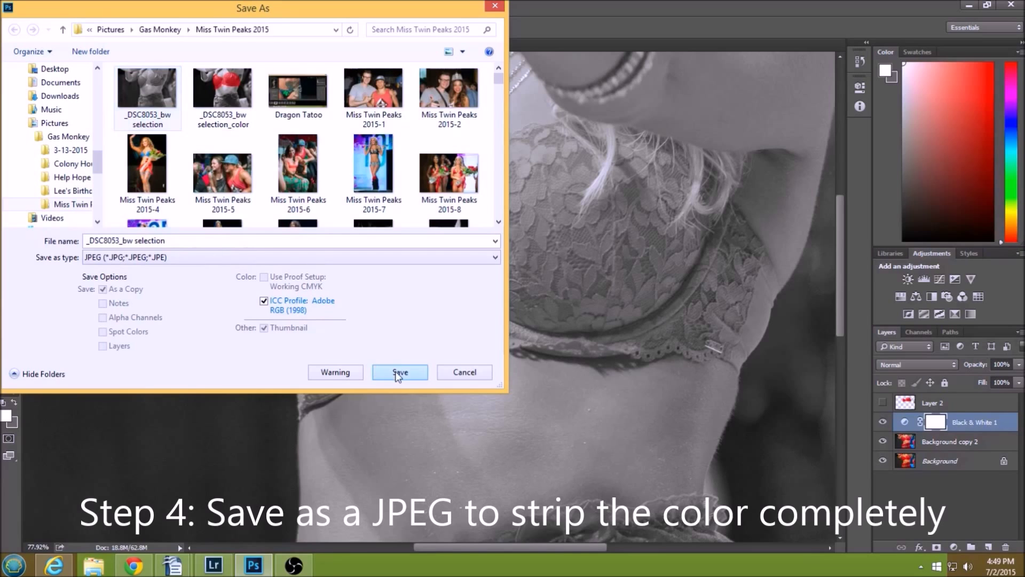
pyautogui.click(544, 281)
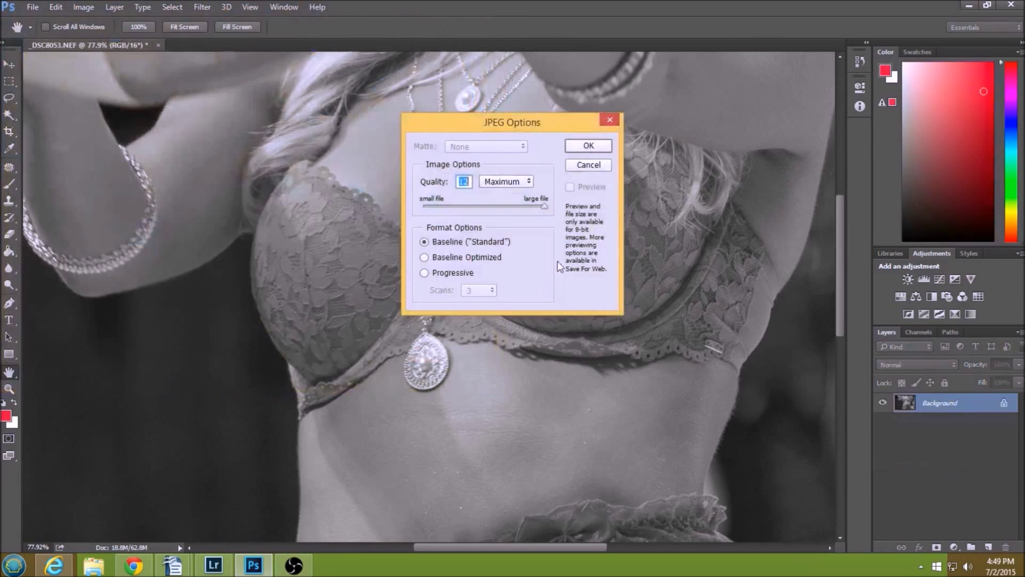
pyautogui.click(587, 145)
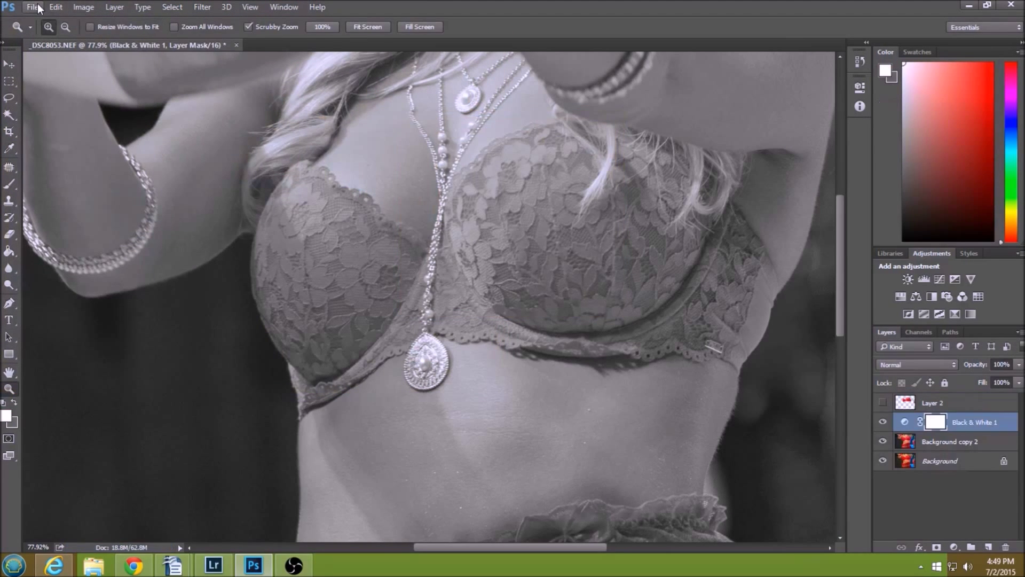
# Step: Open the saved black and white JPEG "_DSC8053_bw selection" from the Miss Twin Peaks 2015 folder
pyautogui.click(33, 7)
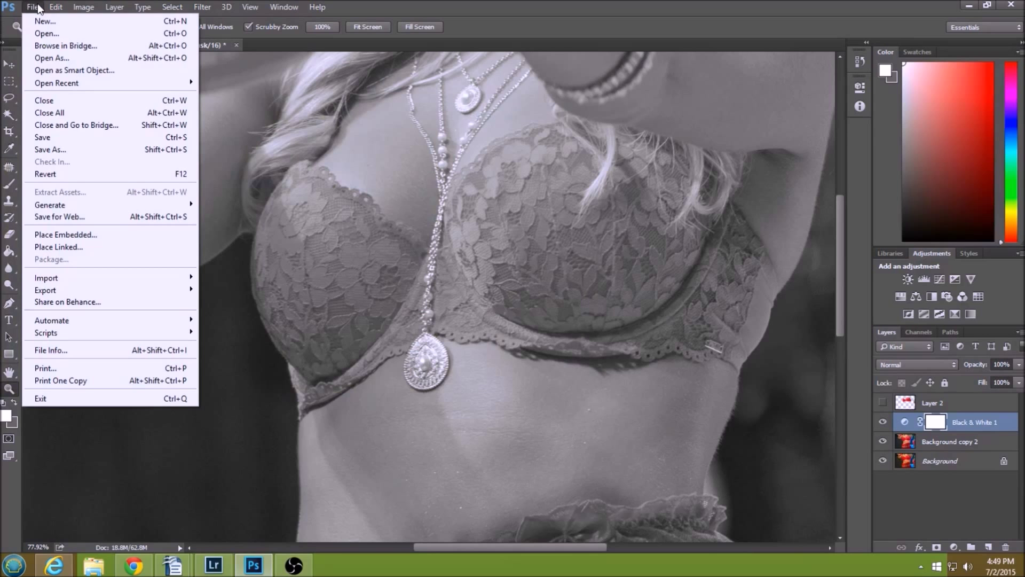
pyautogui.click(52, 35)
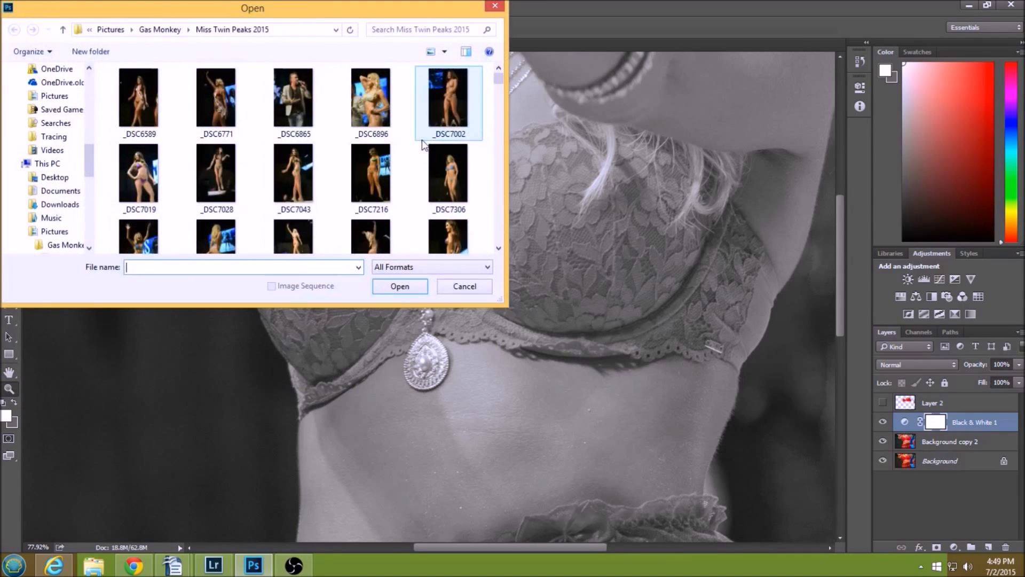
pyautogui.scroll(1, 494, 124)
pyautogui.scroll(-10, 496, 124)
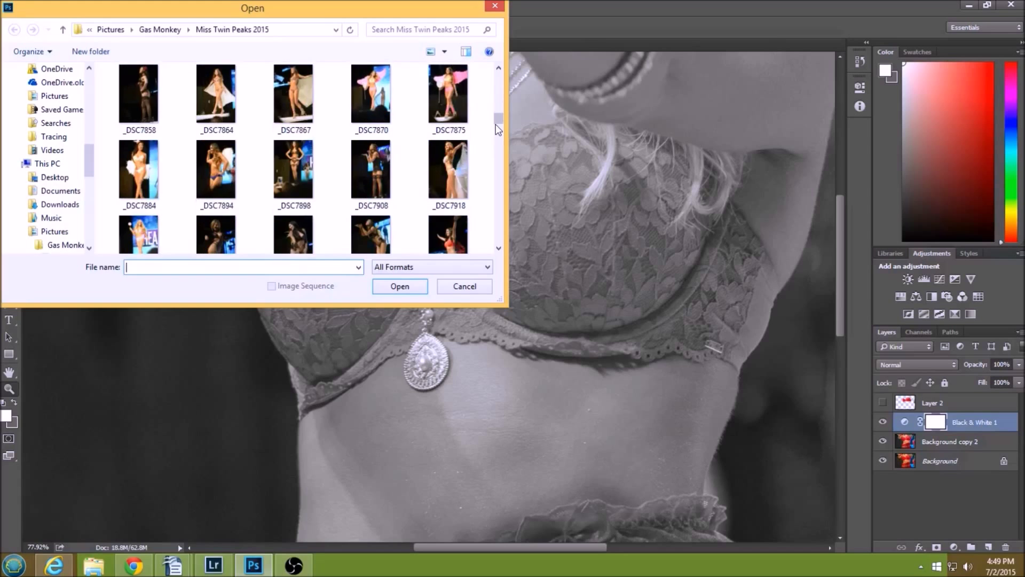
pyautogui.scroll(-5, 497, 139)
pyautogui.scroll(2, 496, 146)
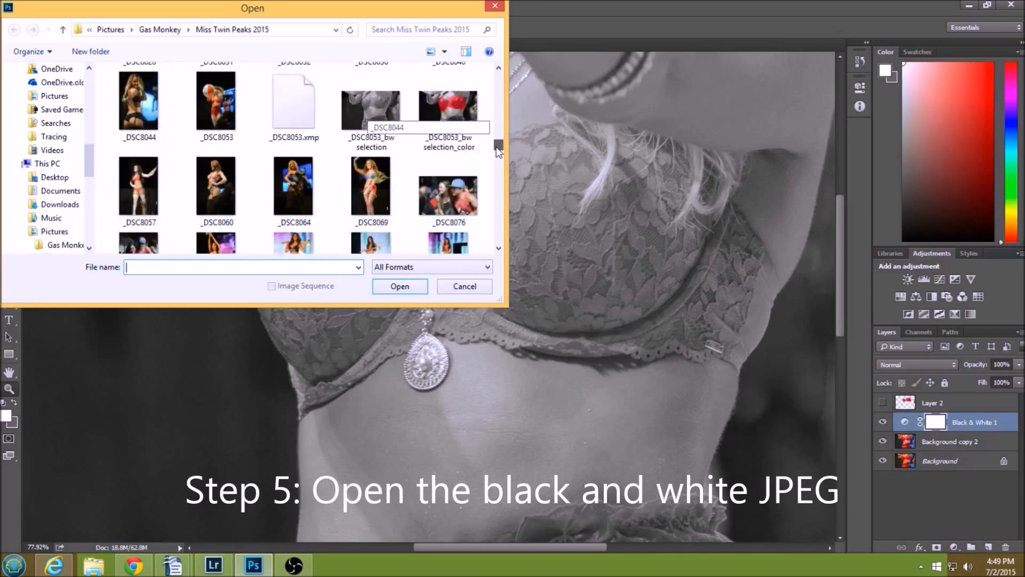
pyautogui.click(369, 163)
pyautogui.click(400, 285)
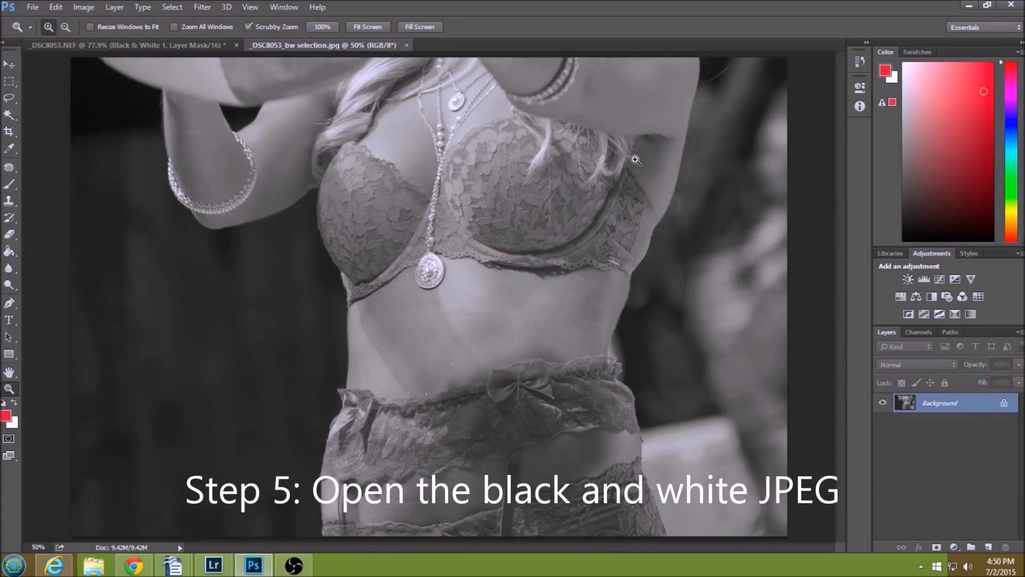
# Step: Sharpen the black and white image with Smart Sharpen at Amount 146%, Radius 1.2 px and Reduce Noise 0%
pyautogui.moveTo(531, 169); pyautogui.dragTo(563, 170)
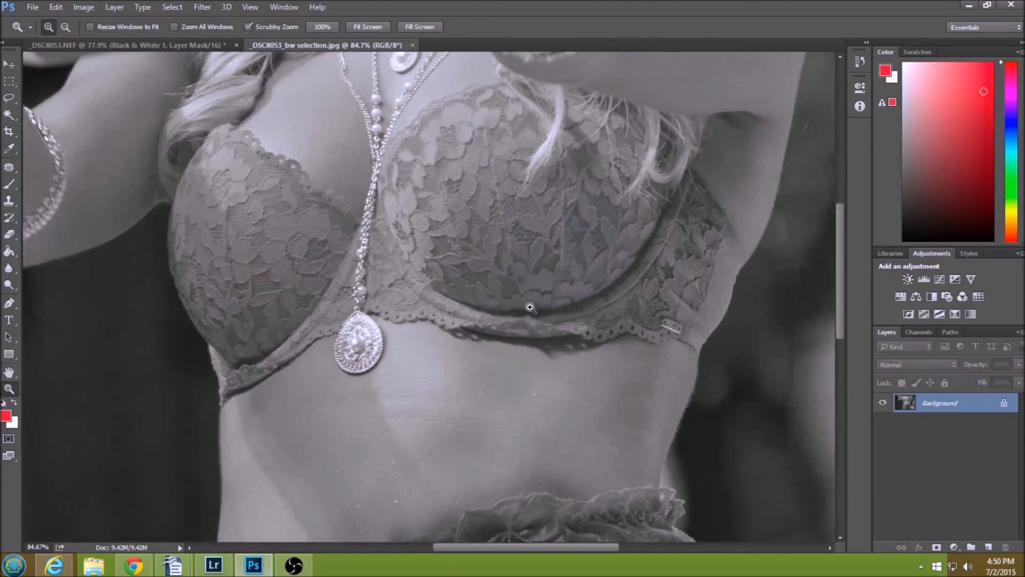
pyautogui.moveTo(355, 287)
pyautogui.mouseDown()
pyautogui.moveTo(371, 278)
pyautogui.moveTo(396, 309)
pyautogui.moveTo(412, 282)
pyautogui.moveTo(364, 289)
pyautogui.mouseUp()
pyautogui.moveTo(449, 260); pyautogui.dragTo(476, 259)
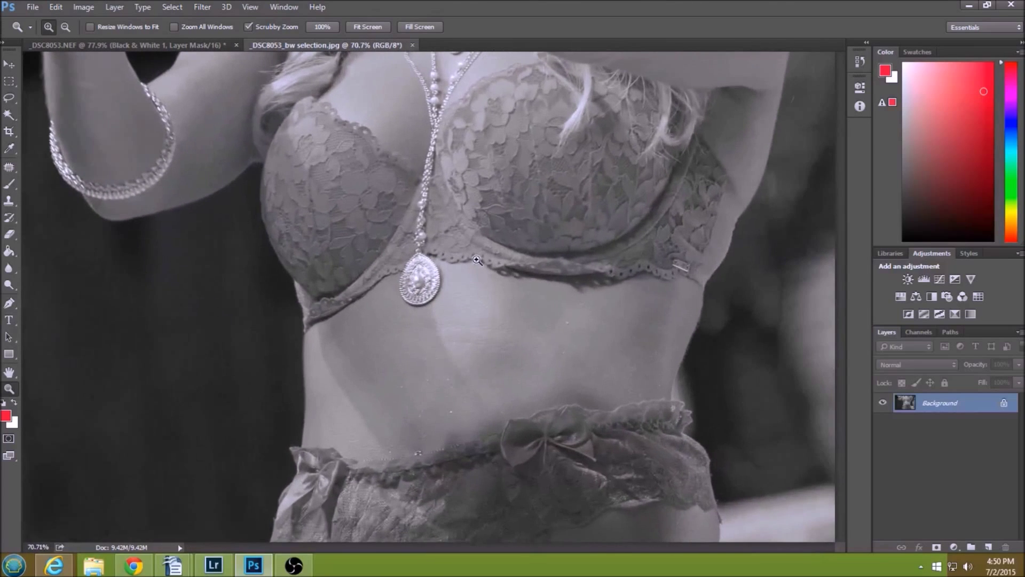
pyautogui.scroll(4, 499, 261)
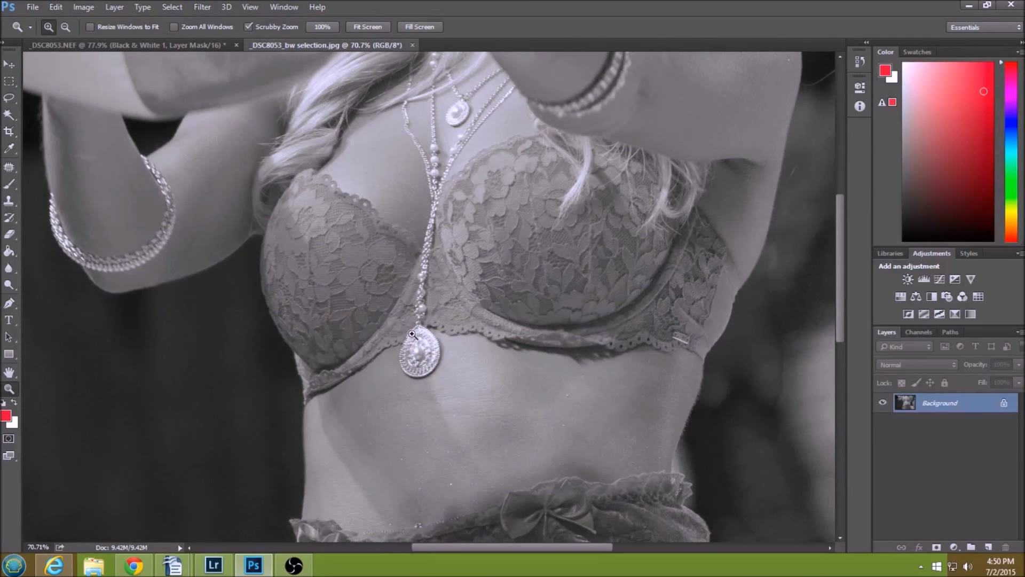
pyautogui.click(203, 7)
pyautogui.moveTo(323, 249)
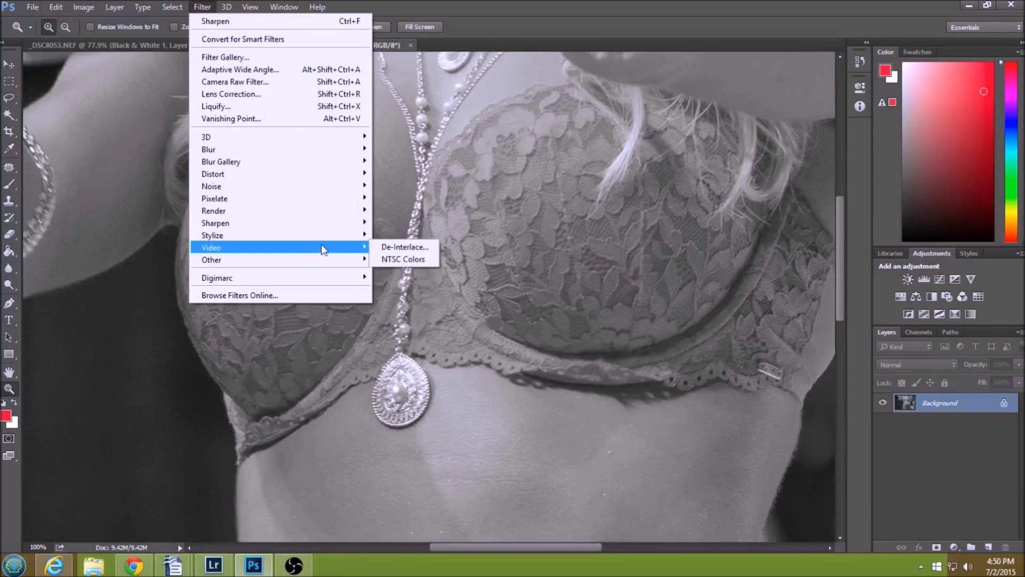
pyautogui.moveTo(325, 222)
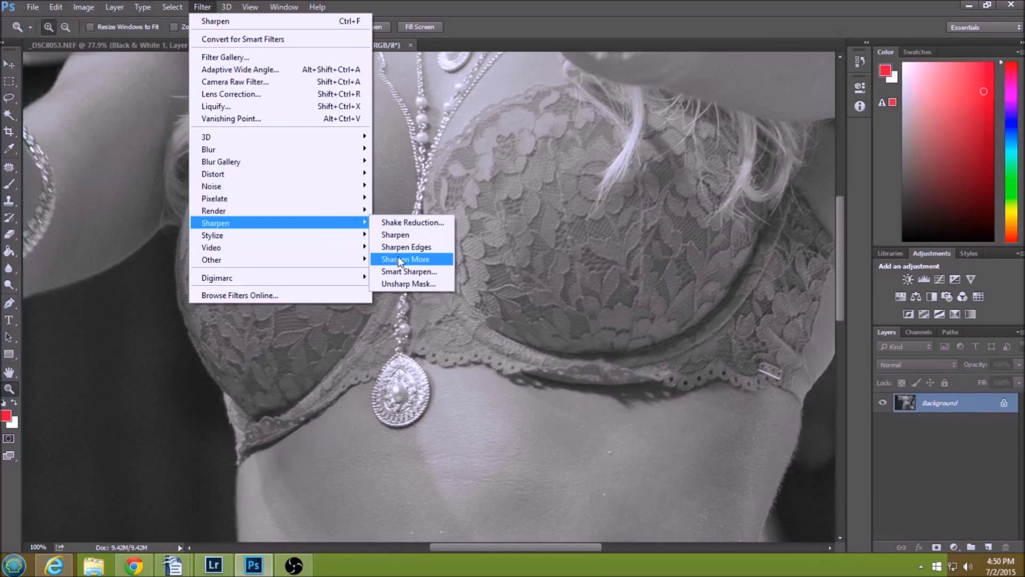
pyautogui.click(401, 271)
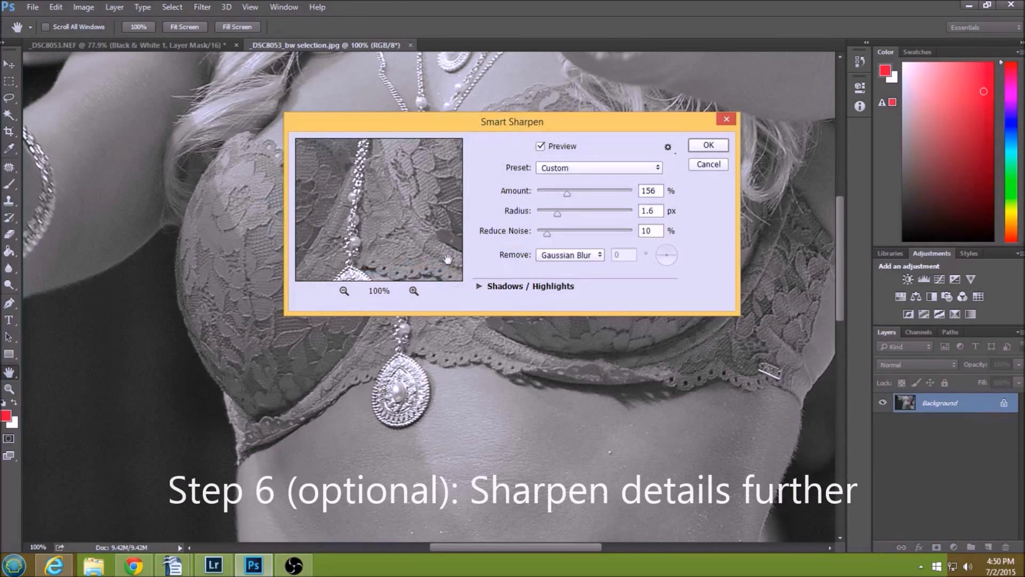
pyautogui.moveTo(458, 247); pyautogui.dragTo(270, 206)
pyautogui.moveTo(425, 244); pyautogui.dragTo(364, 226)
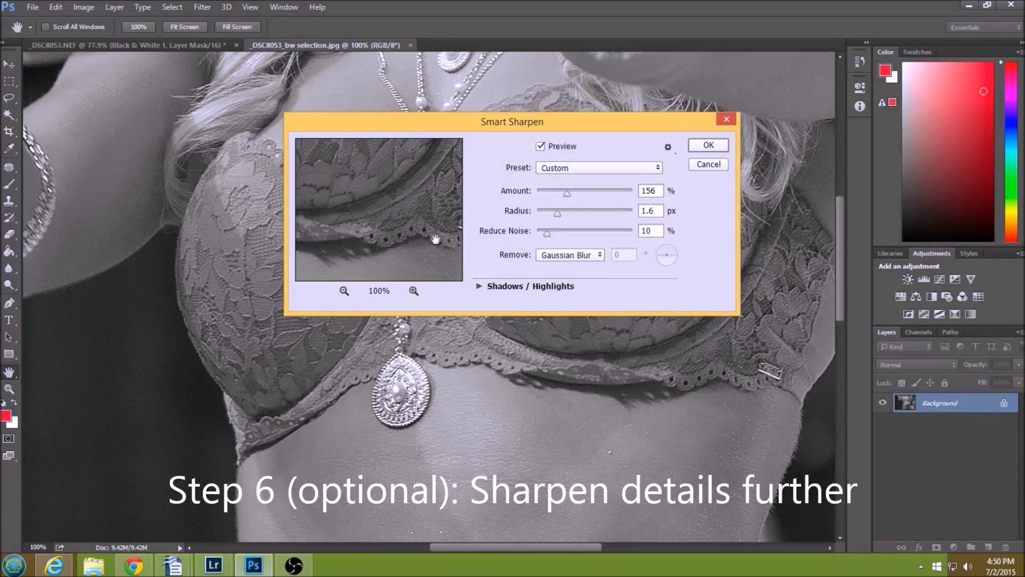
pyautogui.moveTo(568, 191); pyautogui.dragTo(536, 235)
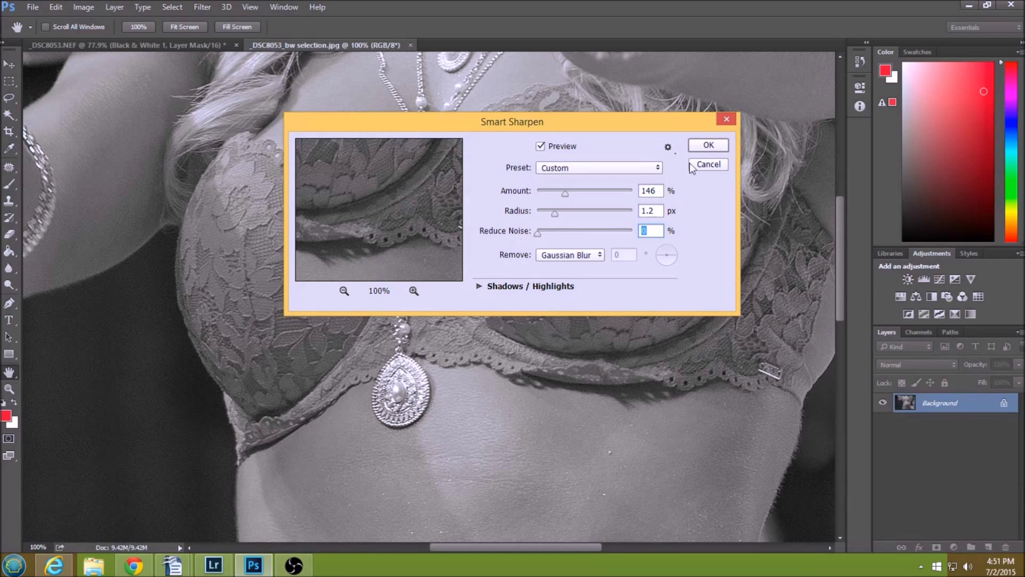
pyautogui.click(721, 149)
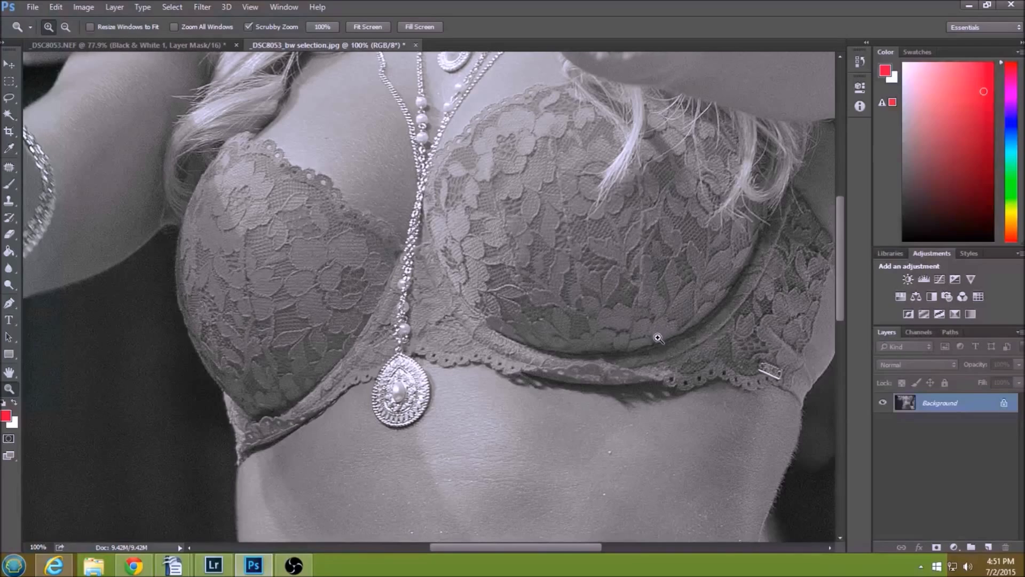
# Step: Switch to the colour photo _DSC8053.NEF and hide its Black & White 1 adjustment layer
pyautogui.moveTo(650, 340); pyautogui.dragTo(676, 335)
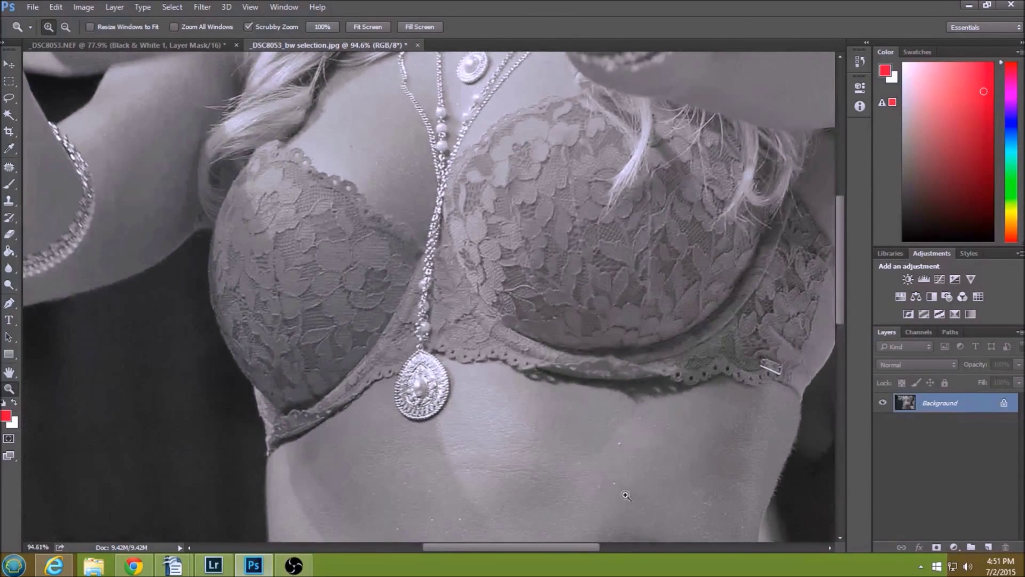
pyautogui.moveTo(493, 545); pyautogui.dragTo(508, 547)
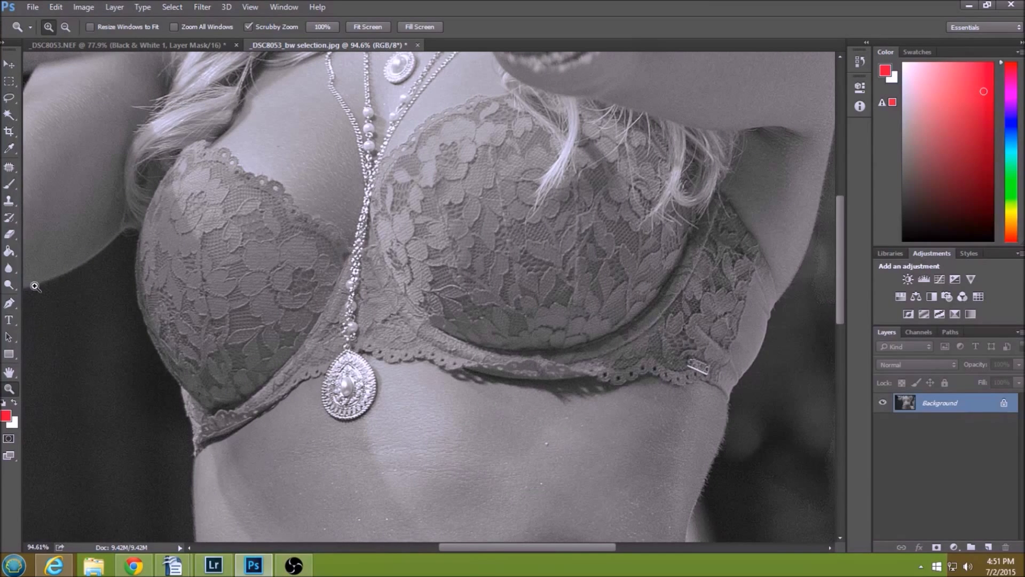
pyautogui.click(12, 182)
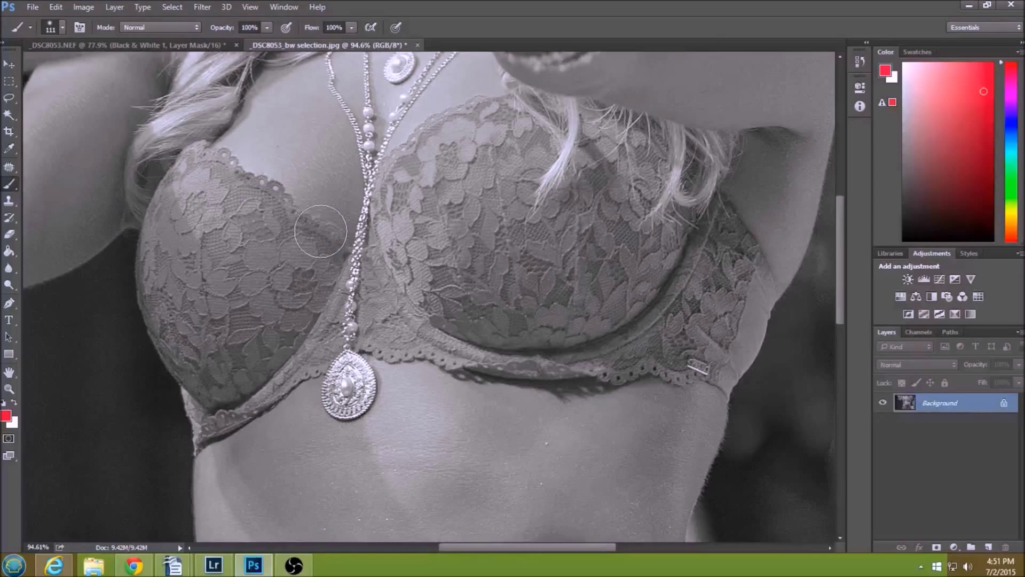
pyautogui.click(205, 46)
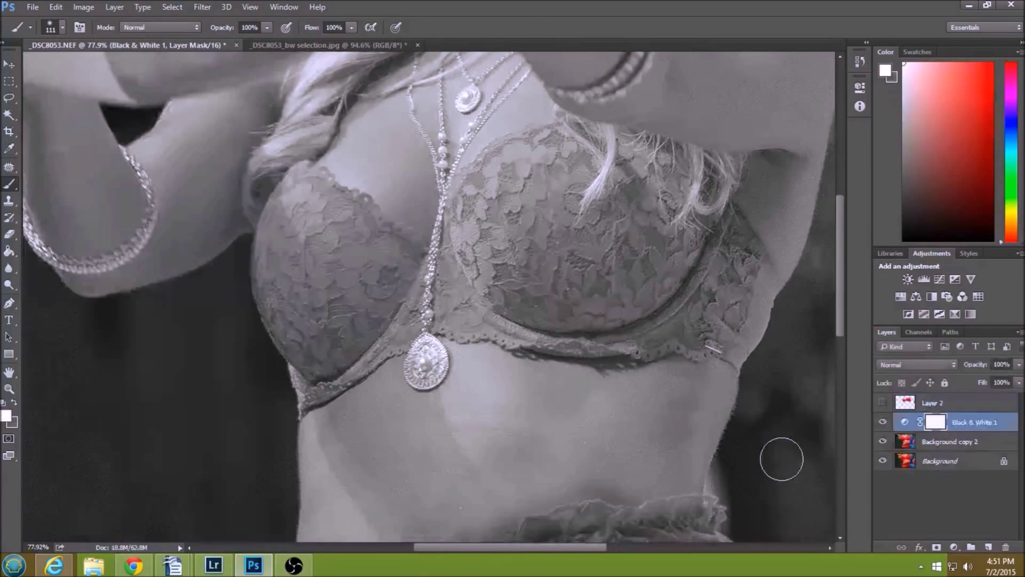
pyautogui.click(883, 422)
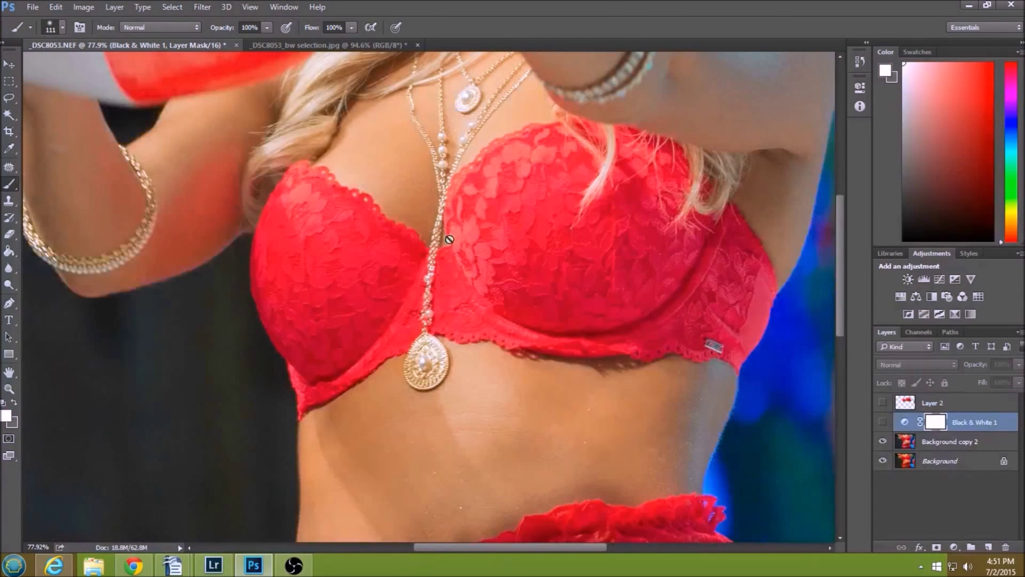
# Step: Select the Background copy 2 layer and sample the bra's red lace as the foreground colour
pyautogui.click(9, 148)
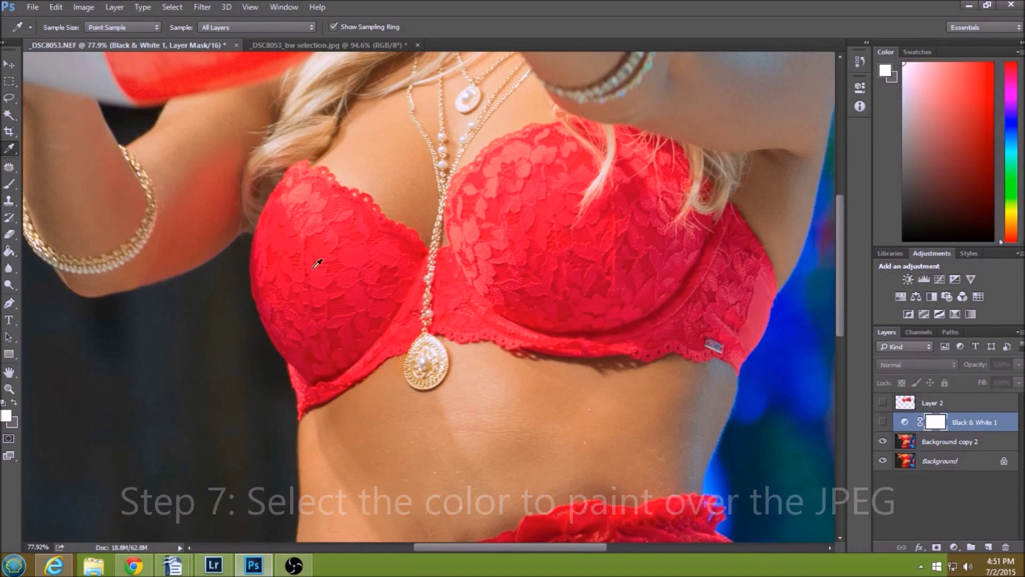
pyautogui.click(295, 273)
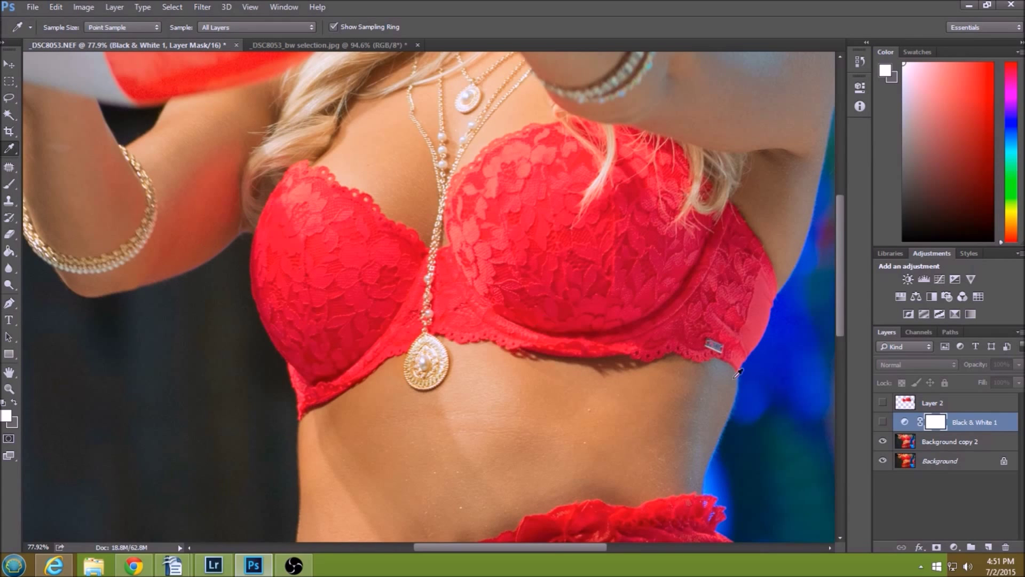
pyautogui.click(946, 442)
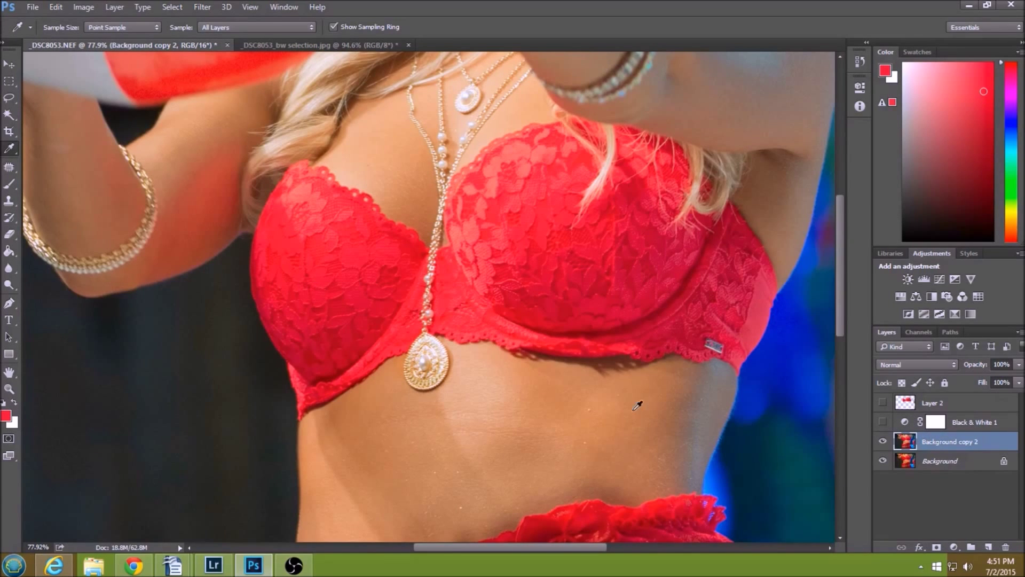
pyautogui.click(294, 274)
pyautogui.moveTo(294, 274); pyautogui.dragTo(300, 273)
# Step: Return to _DSC8053_bw selection.jpg and duplicate its Background layer as "Background copy"
pyautogui.click(344, 47)
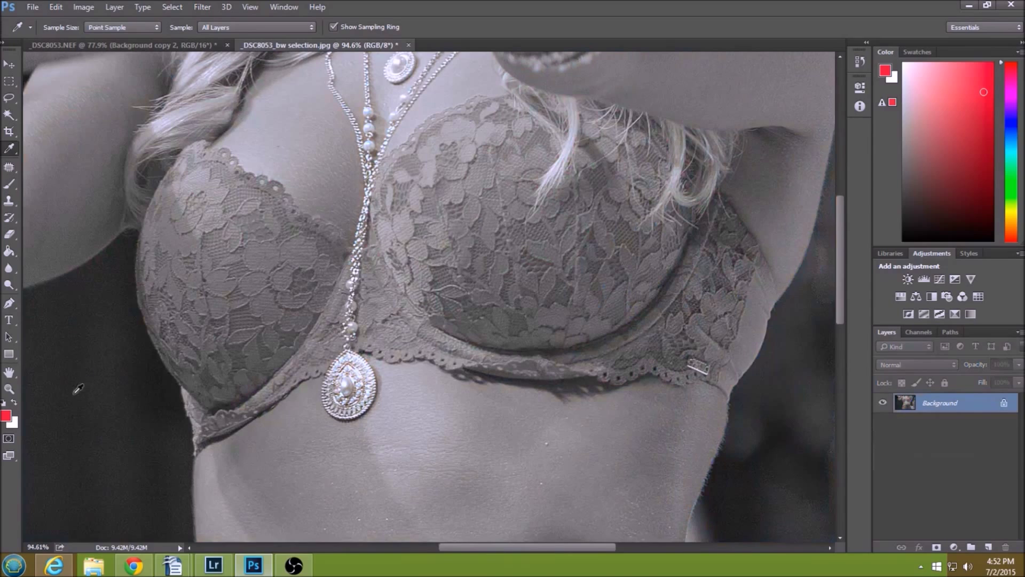
pyautogui.press('b')
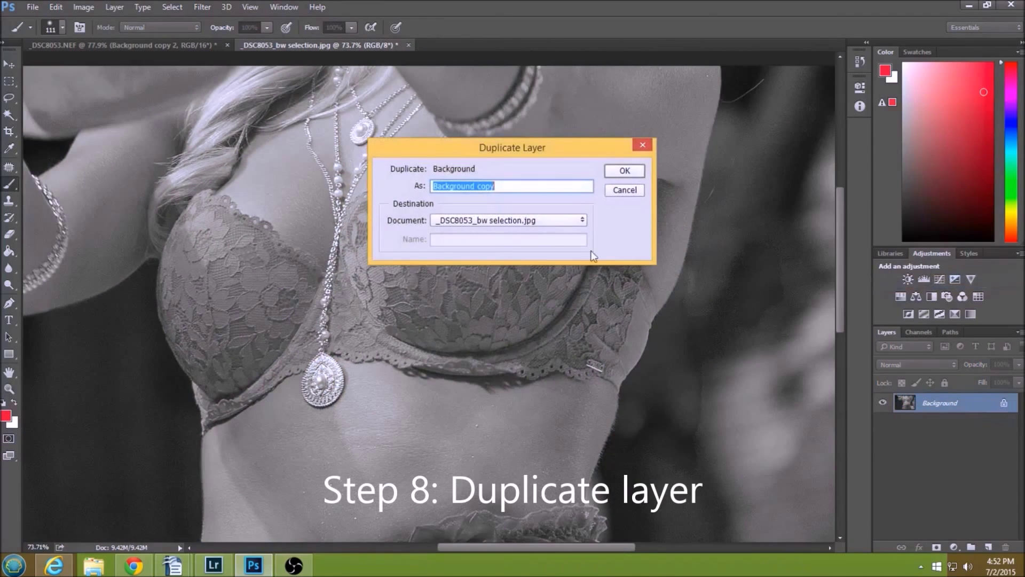
pyautogui.click(618, 171)
# Step: Paint over the entire lace bra on Background copy in the sampled red with the size 111 brush at 100% opacity
pyautogui.moveTo(184, 192)
pyautogui.mouseDown()
pyautogui.moveTo(173, 214)
pyautogui.moveTo(411, 253)
pyautogui.mouseUp()
pyautogui.moveTo(301, 219)
pyautogui.mouseDown()
pyautogui.moveTo(230, 189)
pyautogui.moveTo(174, 418)
pyautogui.moveTo(356, 340)
pyautogui.moveTo(529, 333)
pyautogui.moveTo(363, 378)
pyautogui.moveTo(599, 353)
pyautogui.moveTo(645, 337)
pyautogui.moveTo(588, 278)
pyautogui.moveTo(603, 192)
pyautogui.moveTo(635, 246)
pyautogui.moveTo(645, 368)
pyautogui.moveTo(454, 251)
pyautogui.moveTo(369, 214)
pyautogui.moveTo(497, 160)
pyautogui.moveTo(473, 159)
pyautogui.moveTo(577, 179)
pyautogui.moveTo(438, 206)
pyautogui.moveTo(491, 214)
pyautogui.moveTo(493, 309)
pyautogui.mouseUp()
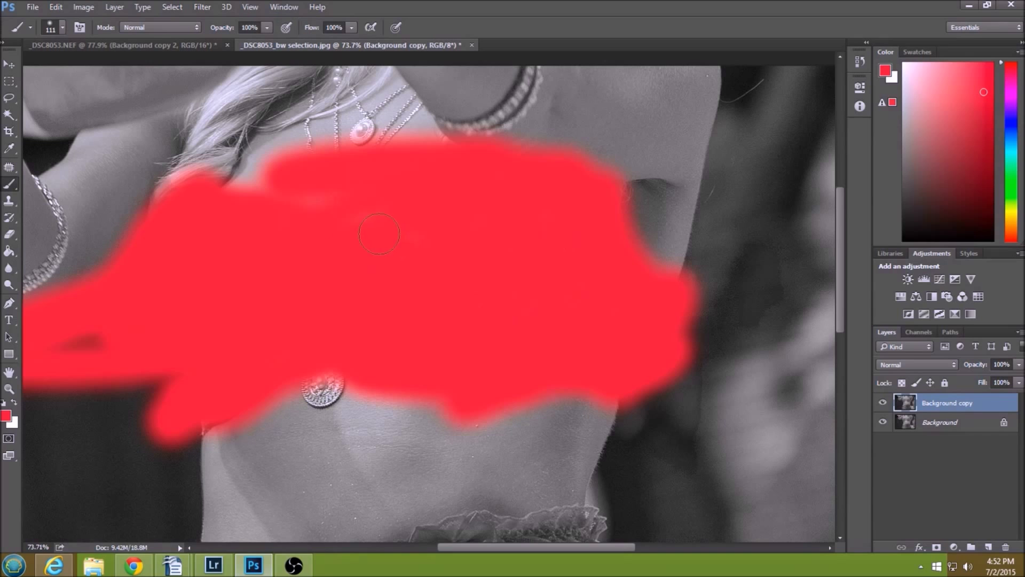
pyautogui.moveTo(183, 404)
pyautogui.mouseDown()
pyautogui.moveTo(222, 420)
pyautogui.moveTo(207, 438)
pyautogui.moveTo(275, 370)
pyautogui.mouseUp()
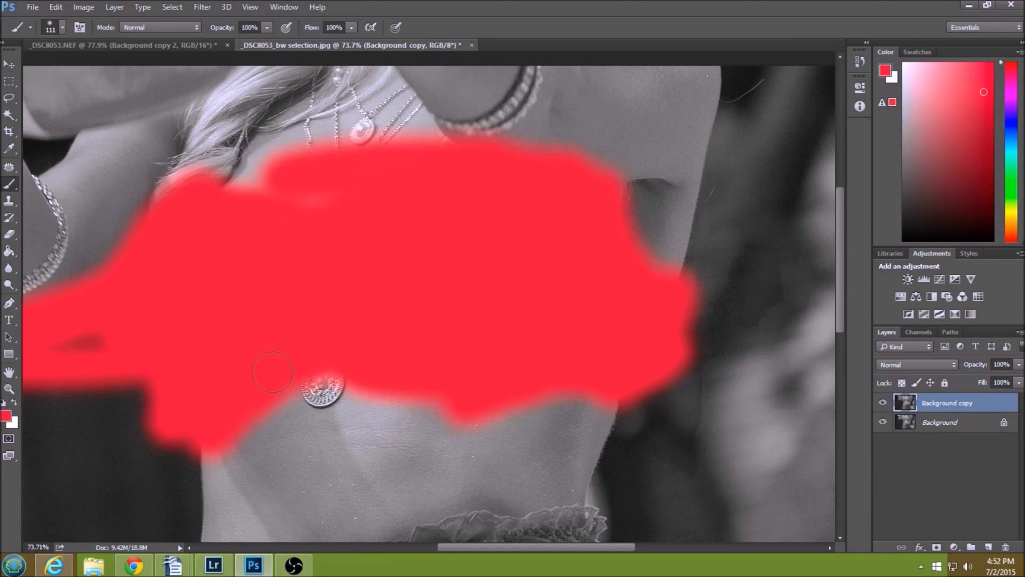
pyautogui.moveTo(310, 202); pyautogui.dragTo(349, 208)
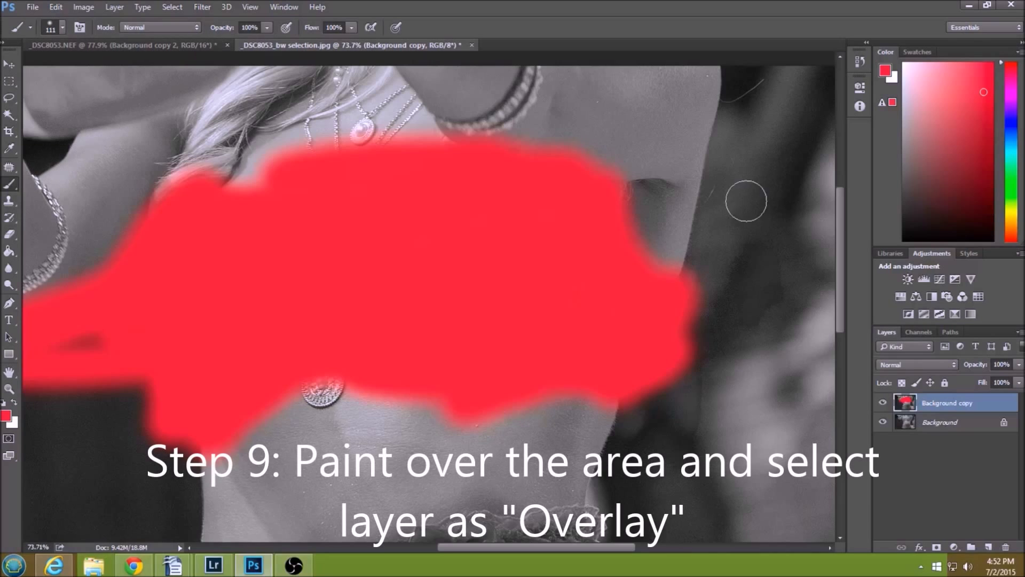
# Step: Compare the Overlay and Color blend modes on the painted Background copy layer and set it to Overlay
pyautogui.click(917, 364)
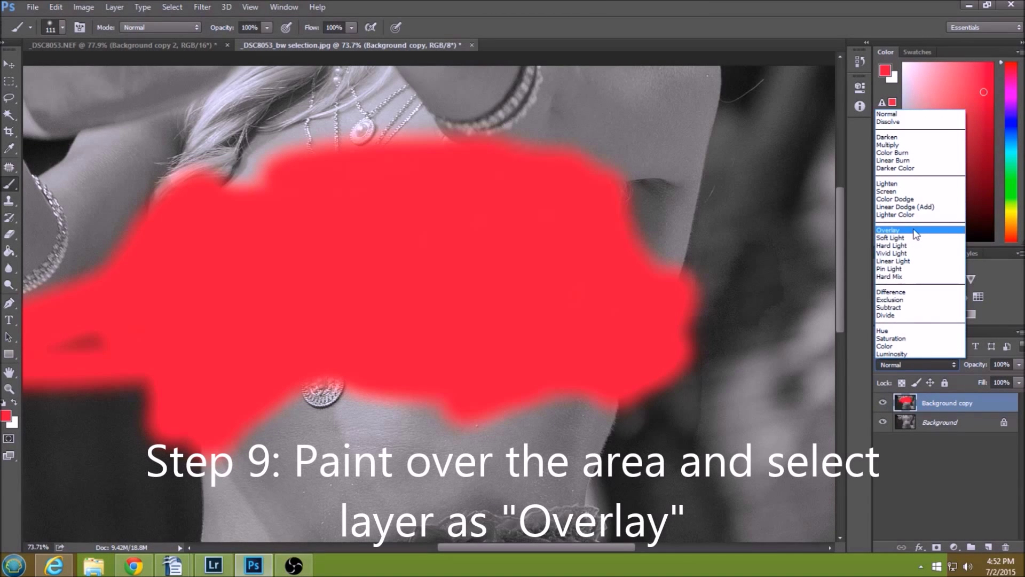
pyautogui.click(916, 231)
pyautogui.click(928, 363)
pyautogui.click(903, 346)
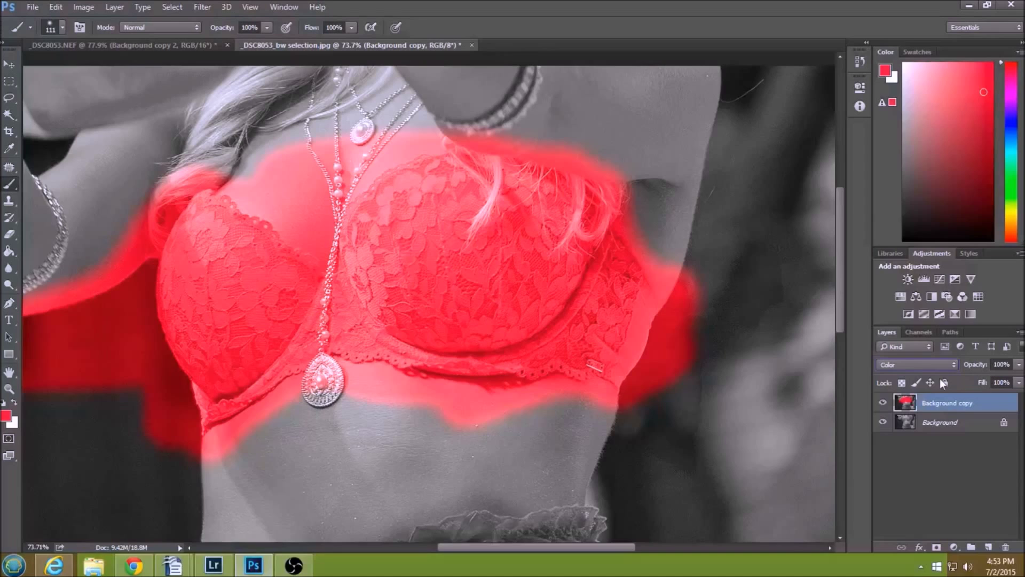
pyautogui.click(915, 365)
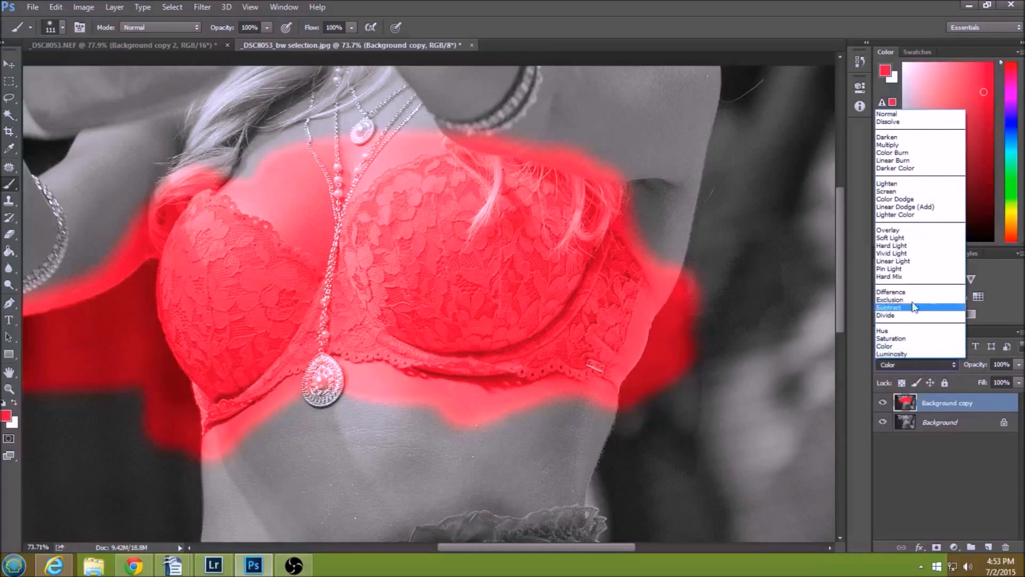
pyautogui.click(892, 235)
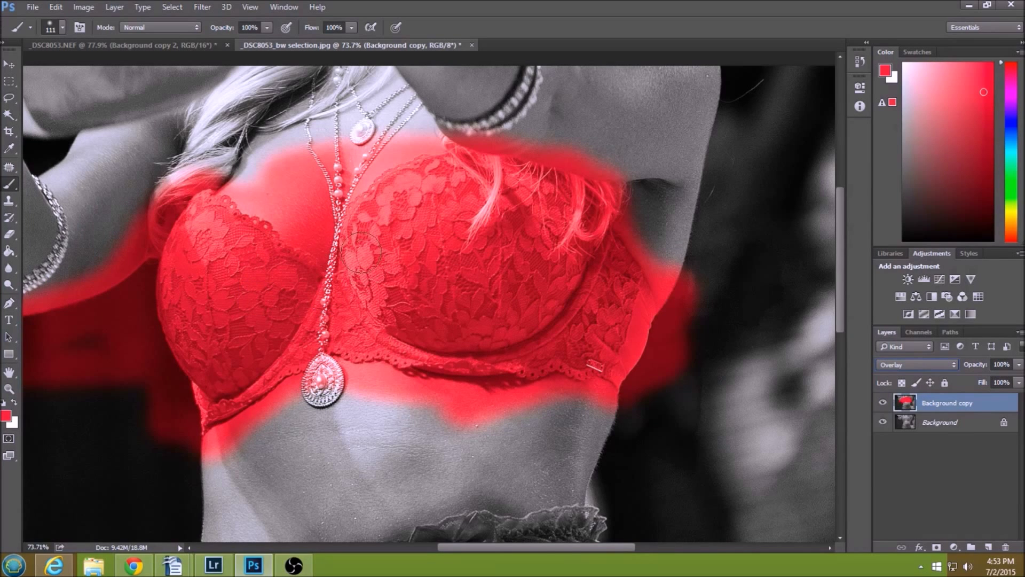
# Step: Save the coloured image as a quality 12 baseline JPEG, replacing the existing file "_DSC8053_bw selection_color"
pyautogui.click(9, 388)
pyautogui.moveTo(427, 320); pyautogui.dragTo(316, 322)
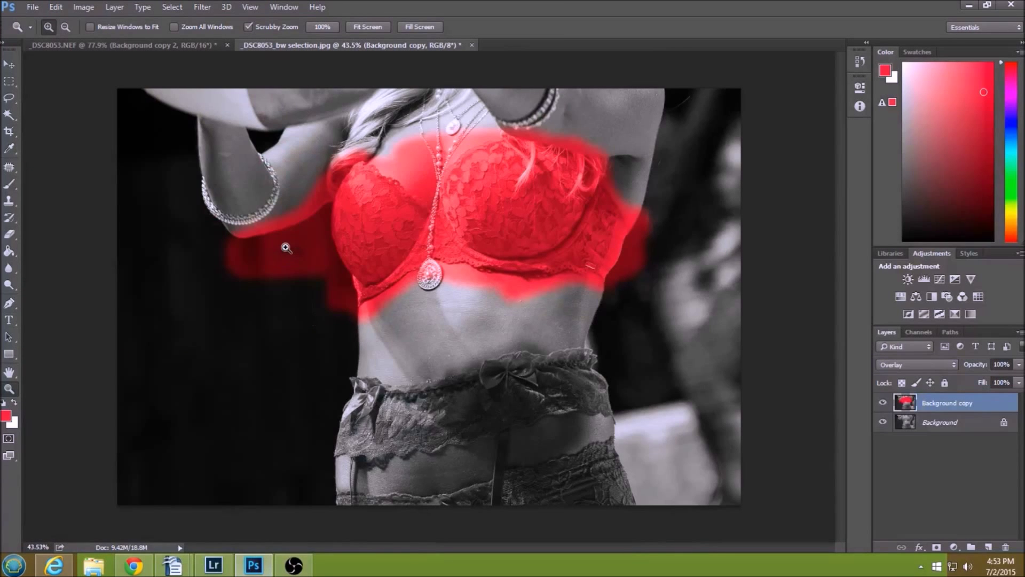
pyautogui.click(58, 7)
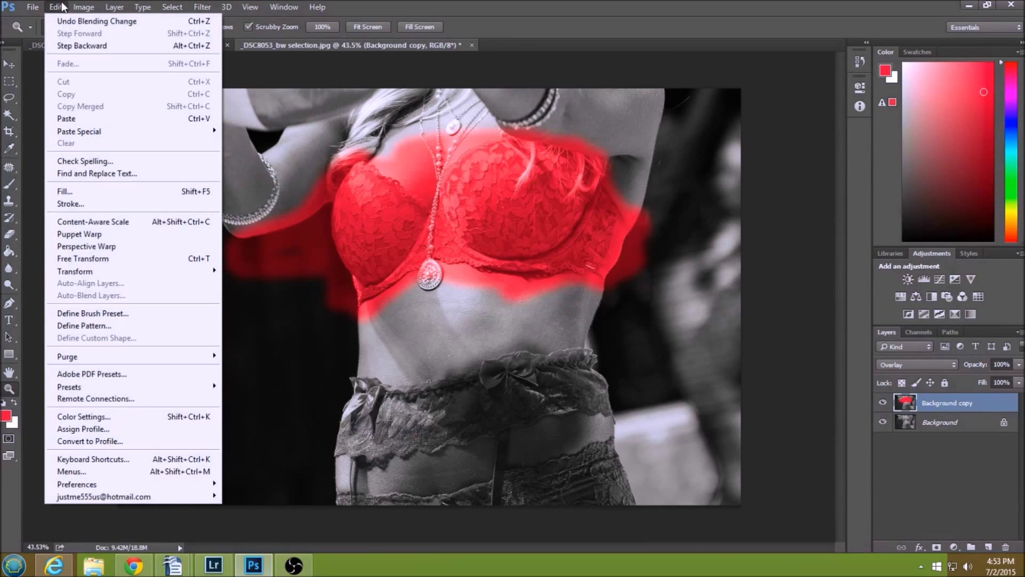
pyautogui.moveTo(83, 7)
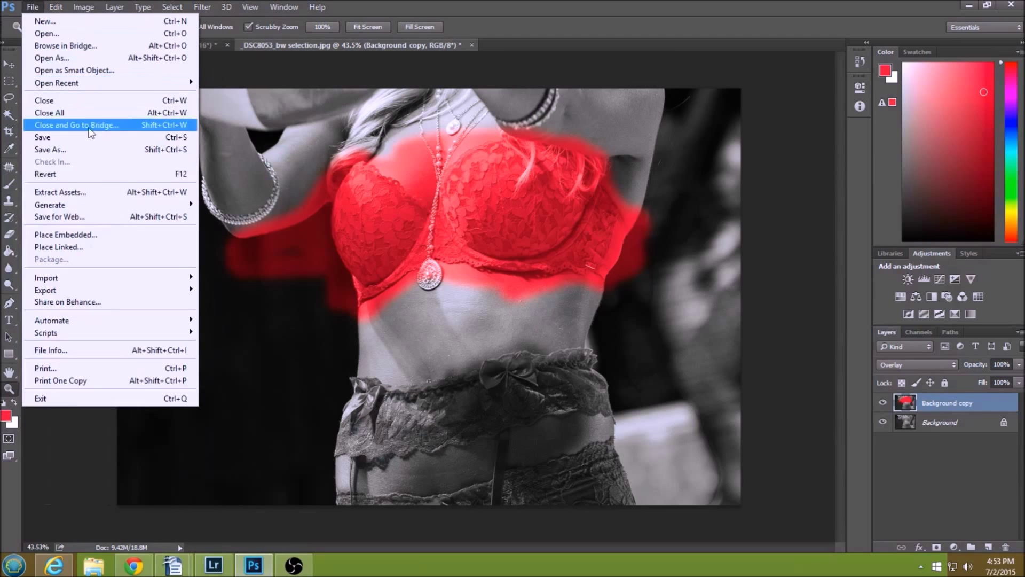
pyautogui.click(96, 147)
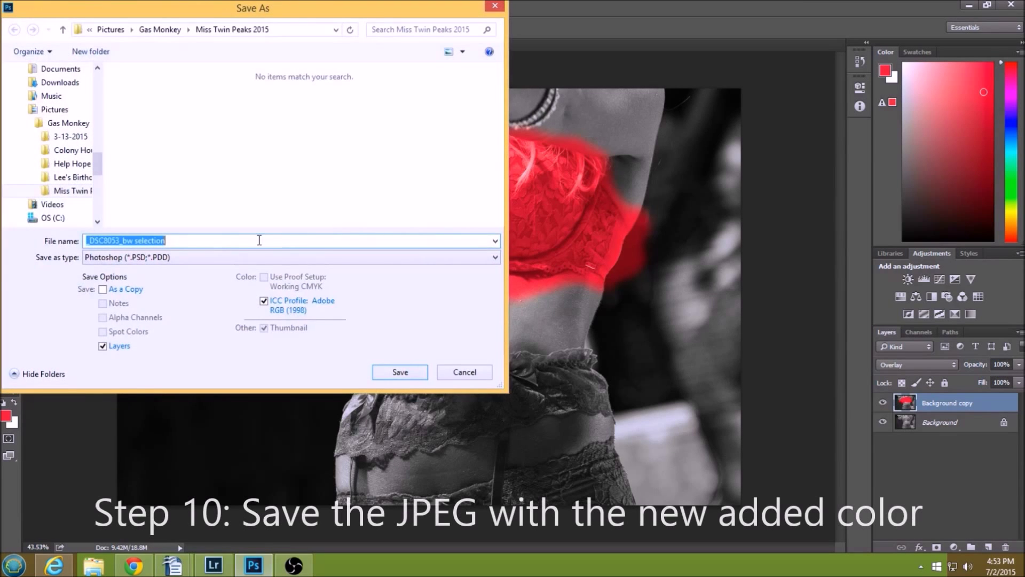
pyautogui.click(258, 239)
pyautogui.click(237, 257)
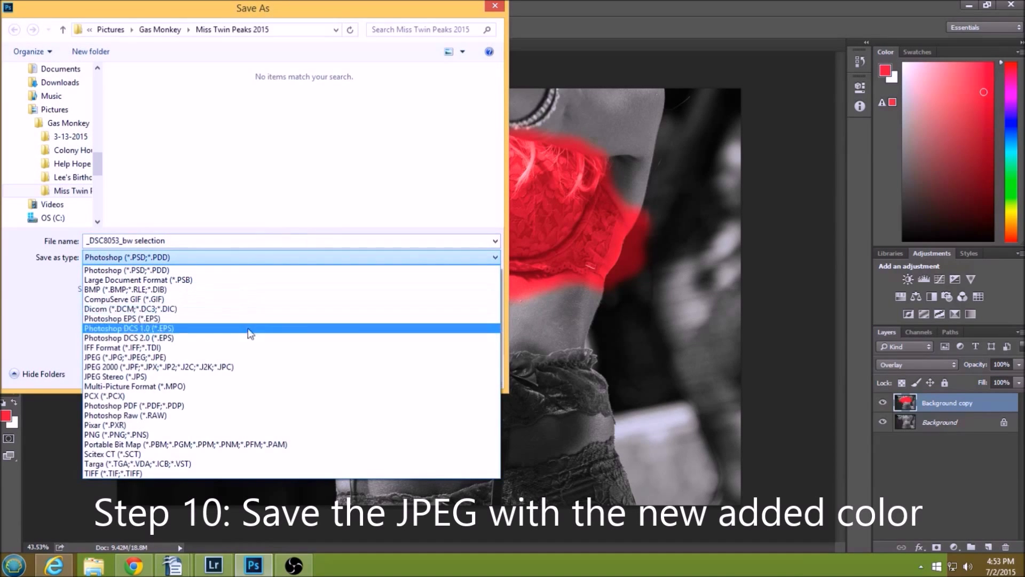
pyautogui.click(252, 356)
pyautogui.click(240, 103)
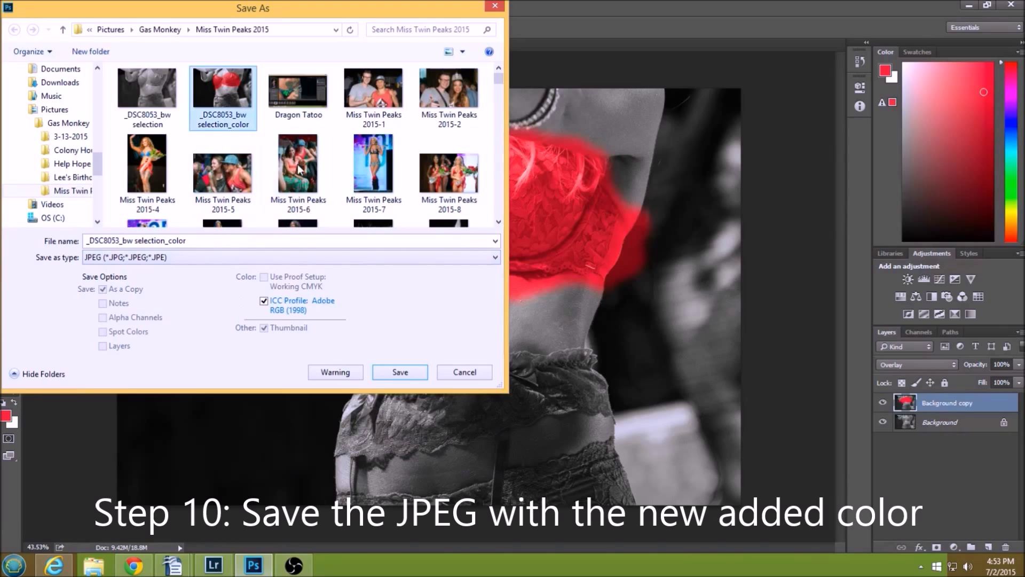
pyautogui.click(415, 374)
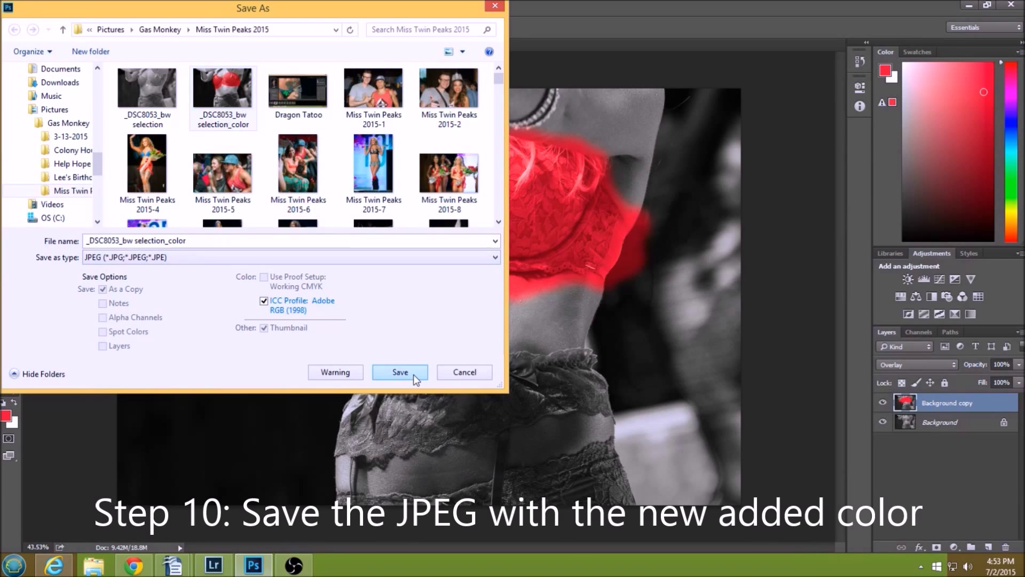
pyautogui.click(557, 281)
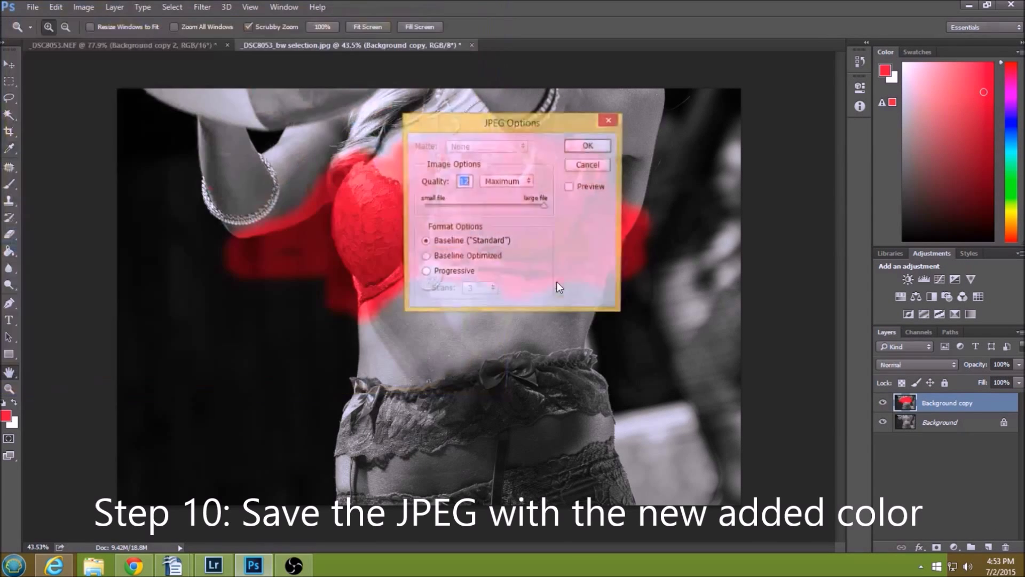
pyautogui.click(576, 147)
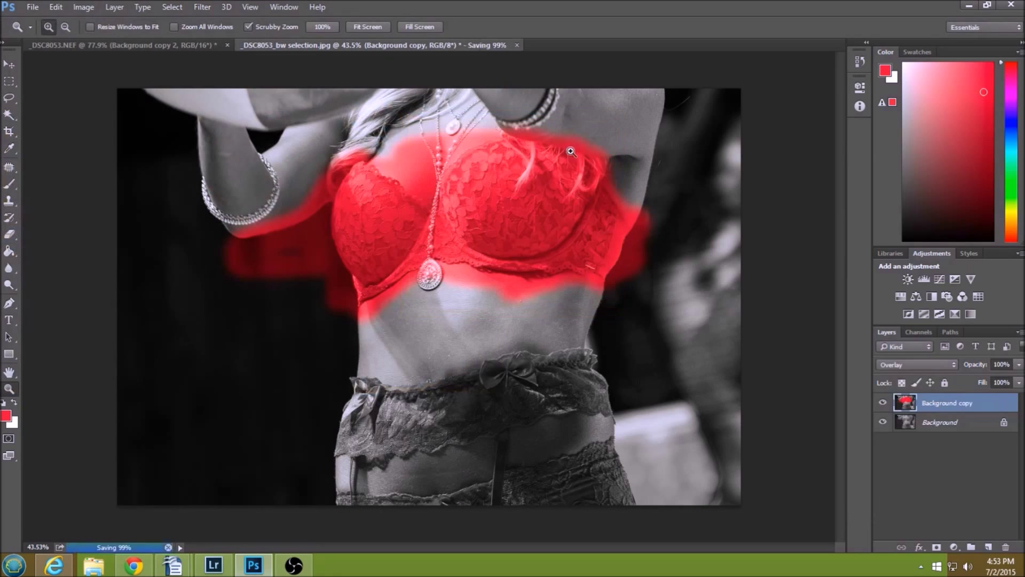
# Step: Return to _DSC8053.NEF and delete the Black & White 1 adjustment layer
pyautogui.click(152, 46)
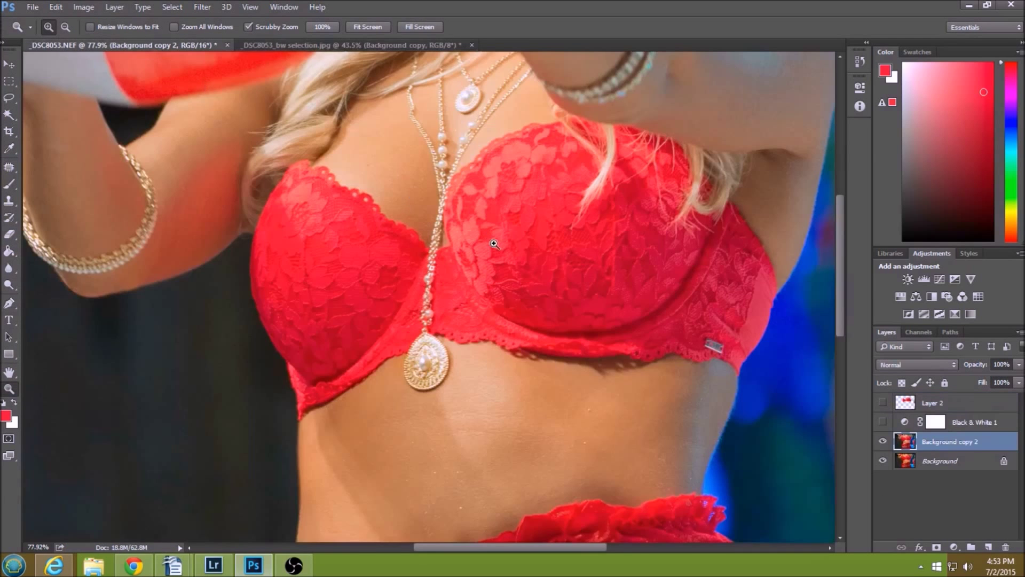
pyautogui.click(883, 422)
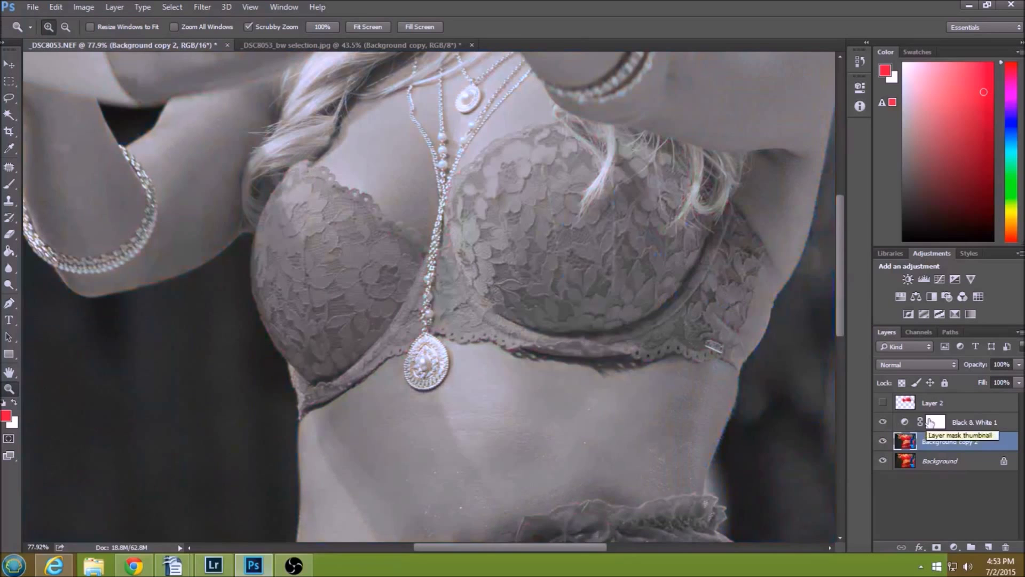
pyautogui.click(883, 422)
pyautogui.click(973, 422)
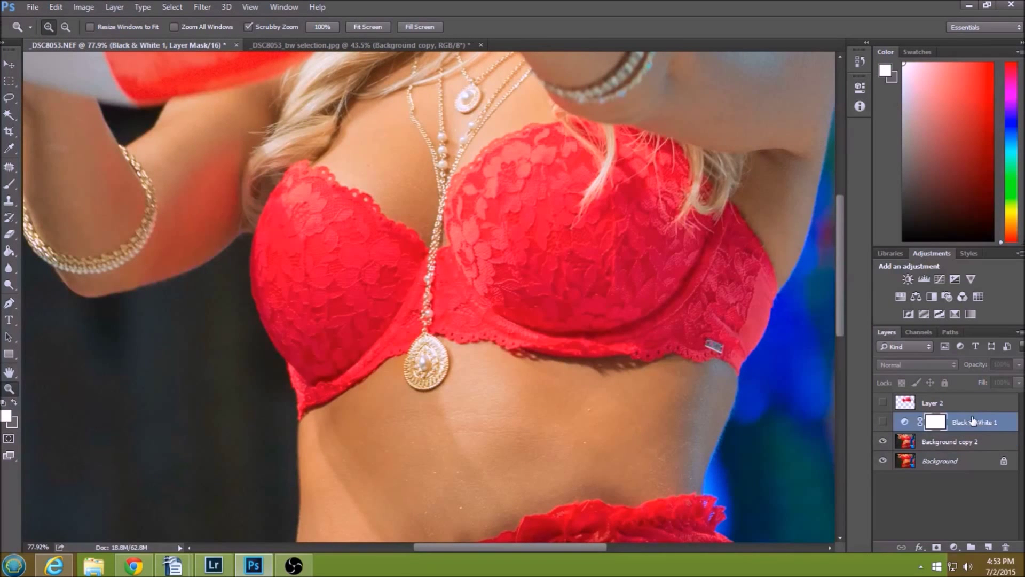
pyautogui.press('Delete')
# Step: Copy the entire coloured image from _DSC8053_bw selection.jpg and paste it above Layer 2 in _DSC8053.NEF
pyautogui.click(950, 406)
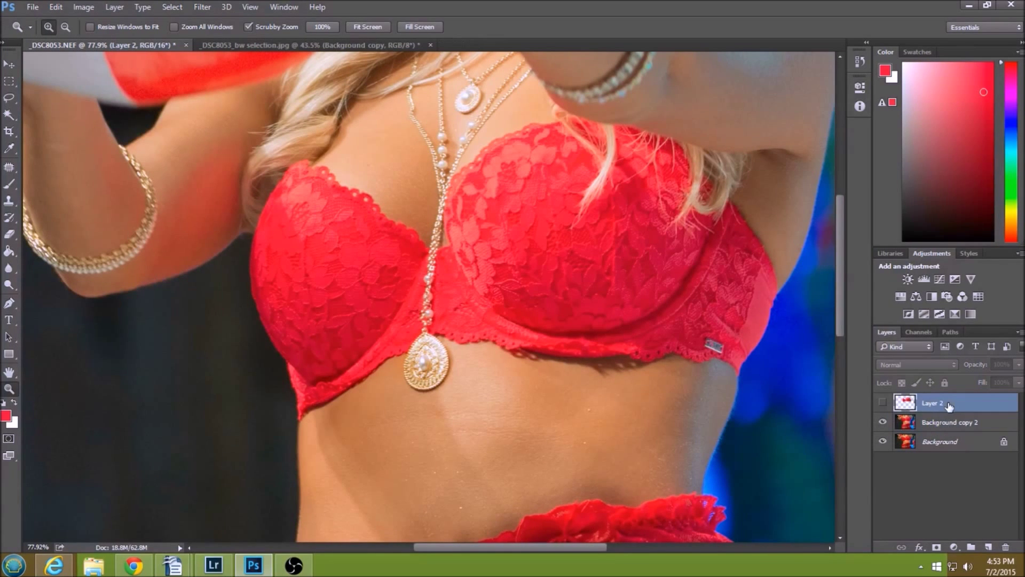
pyautogui.click(883, 404)
pyautogui.click(883, 404)
pyautogui.click(275, 44)
pyautogui.click(187, 9)
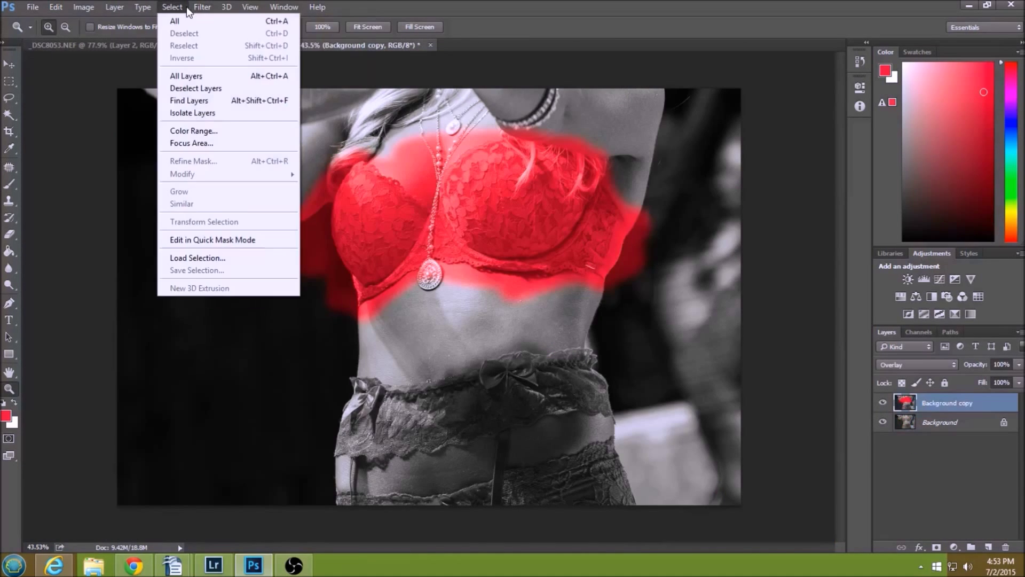
pyautogui.click(180, 25)
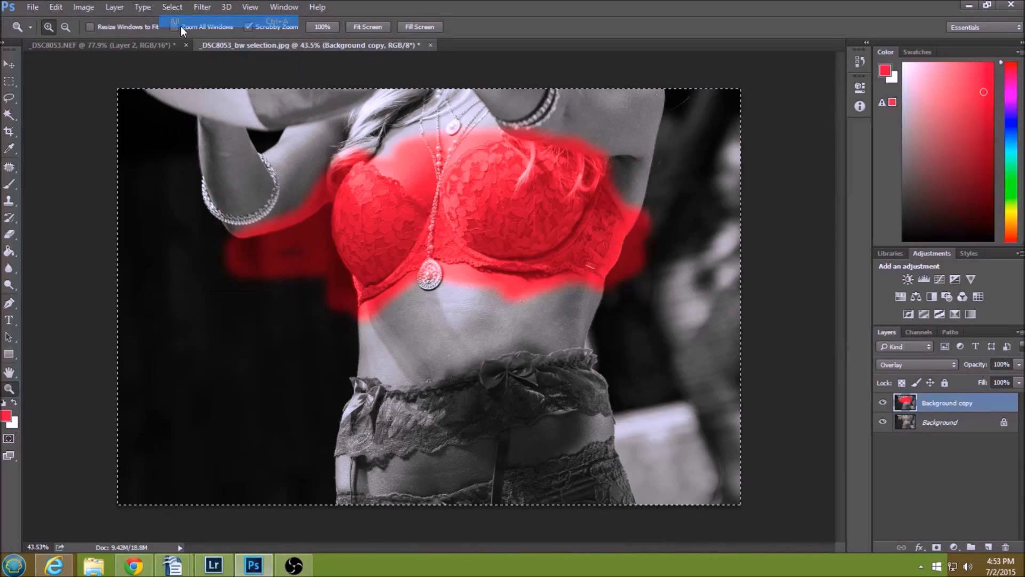
pyautogui.click(75, 46)
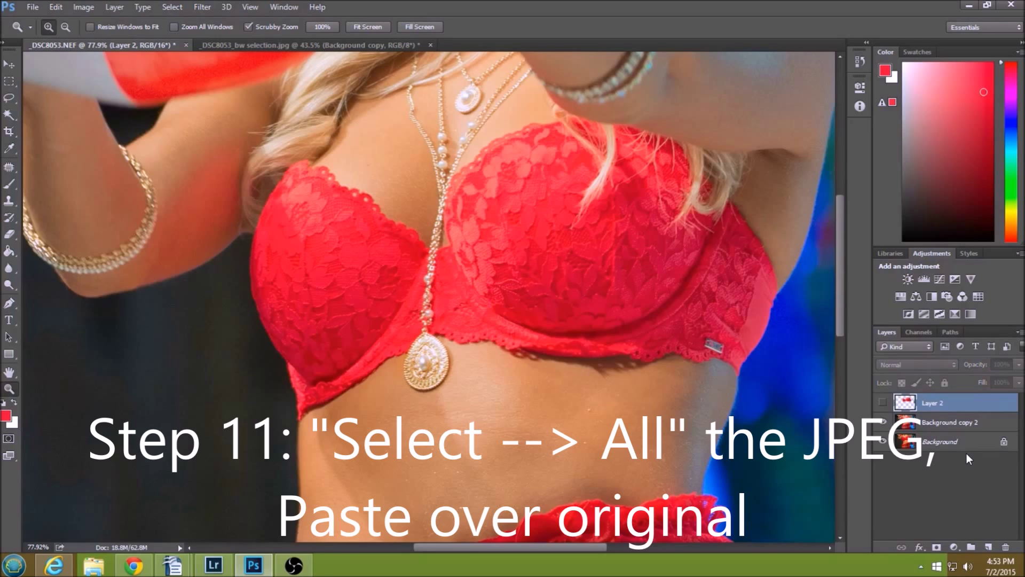
pyautogui.hotkey('ctrl', 'v')
# Step: Erase a first patch of Layer 3 over the raised arm beside the bracelet with the 117 px soft Eraser
pyautogui.click(937, 422)
pyautogui.moveTo(938, 422)
pyautogui.mouseDown()
pyautogui.moveTo(937, 411)
pyautogui.moveTo(938, 428)
pyautogui.mouseUp()
pyautogui.click(938, 423)
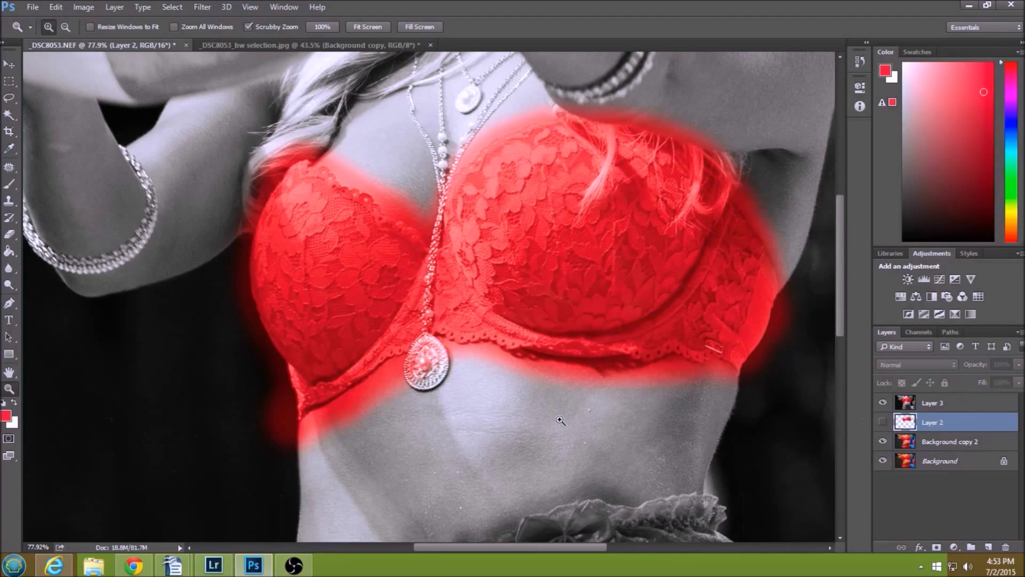
pyautogui.click(9, 233)
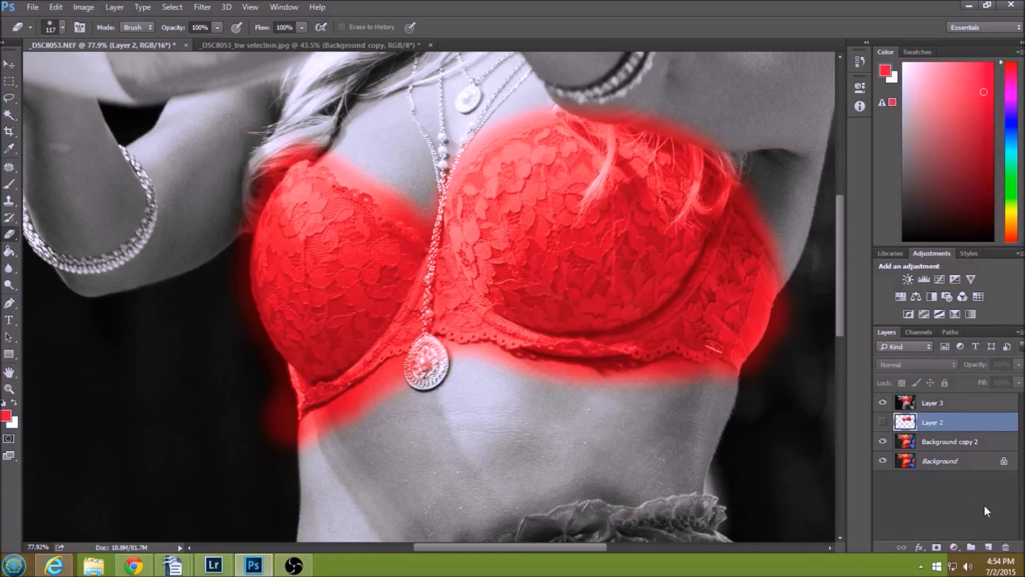
pyautogui.click(965, 479)
pyautogui.click(953, 404)
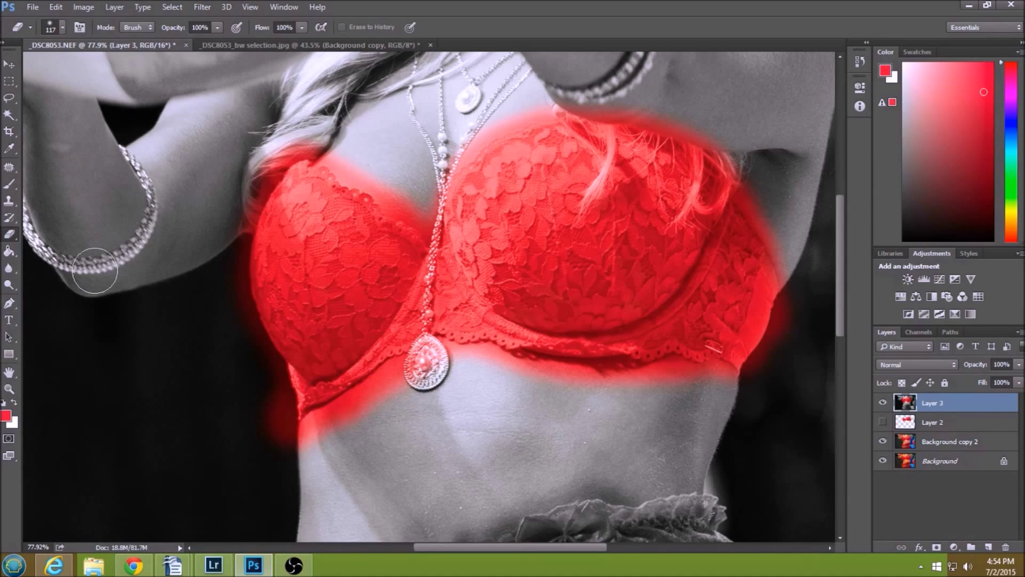
pyautogui.rightClick(10, 233)
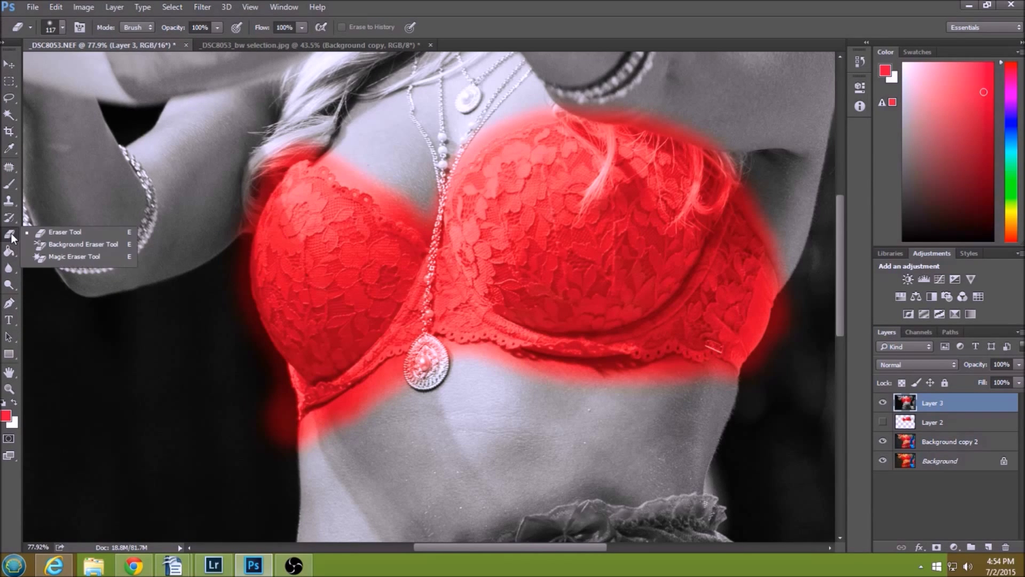
pyautogui.click(39, 232)
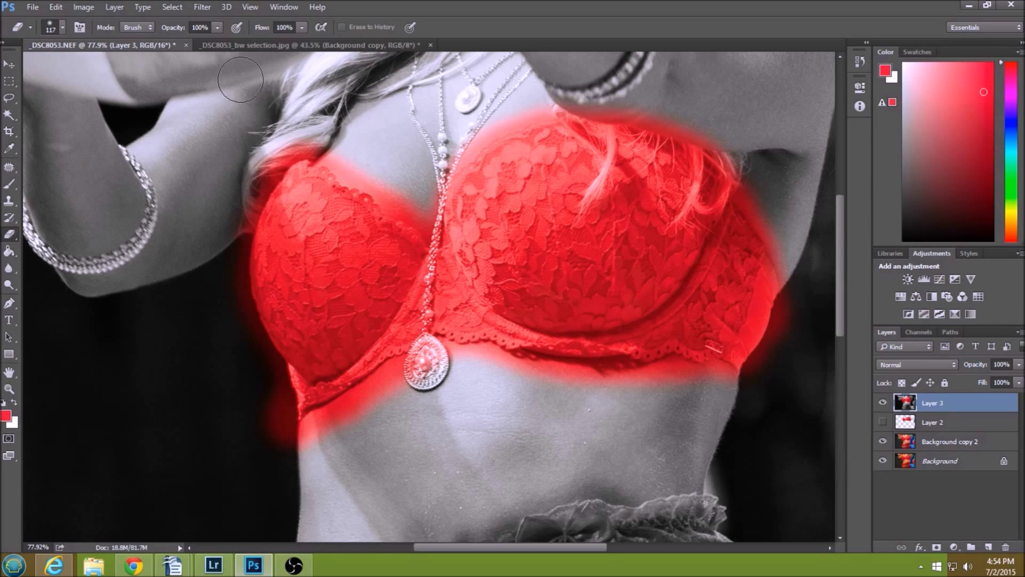
pyautogui.moveTo(177, 106)
pyautogui.mouseDown()
pyautogui.moveTo(229, 117)
pyautogui.moveTo(146, 235)
pyautogui.moveTo(221, 91)
pyautogui.moveTo(172, 184)
pyautogui.mouseUp()
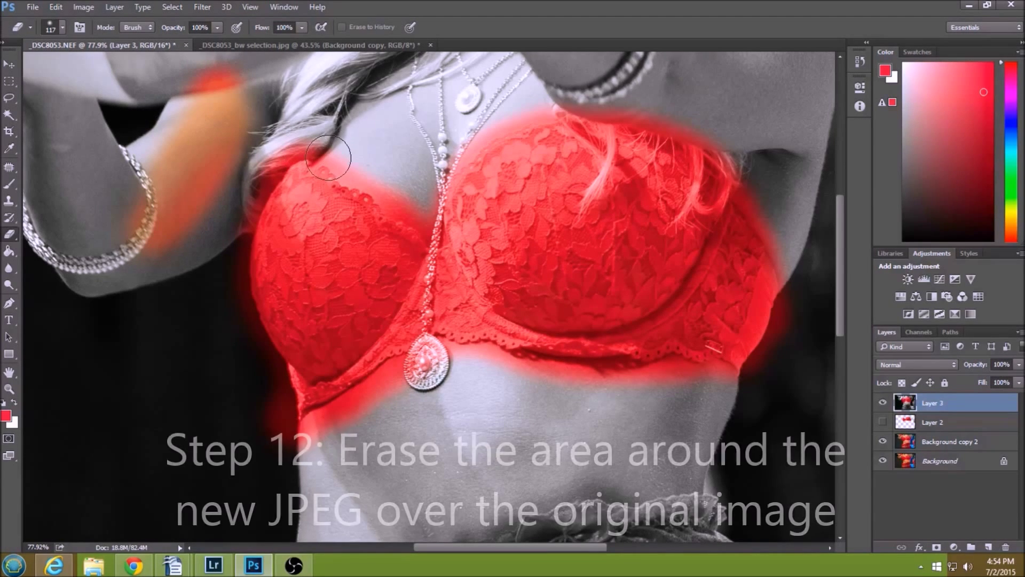
# Step: Enlarge the Eraser to 191 px and erase Layer 3 over the garter belt, lower background and midriff up to the bra's lower edge
pyautogui.click(63, 27)
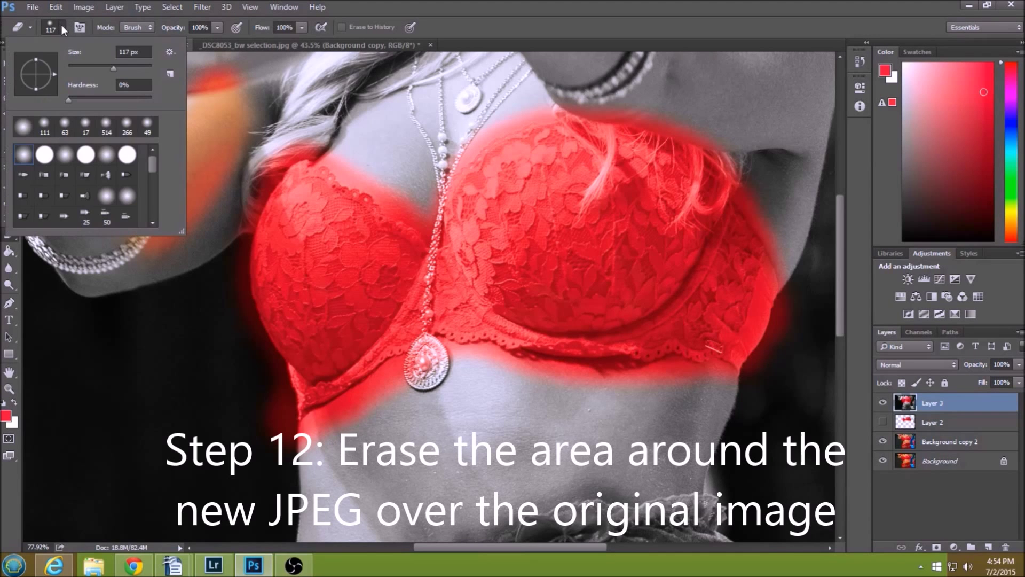
pyautogui.moveTo(124, 68); pyautogui.dragTo(129, 68)
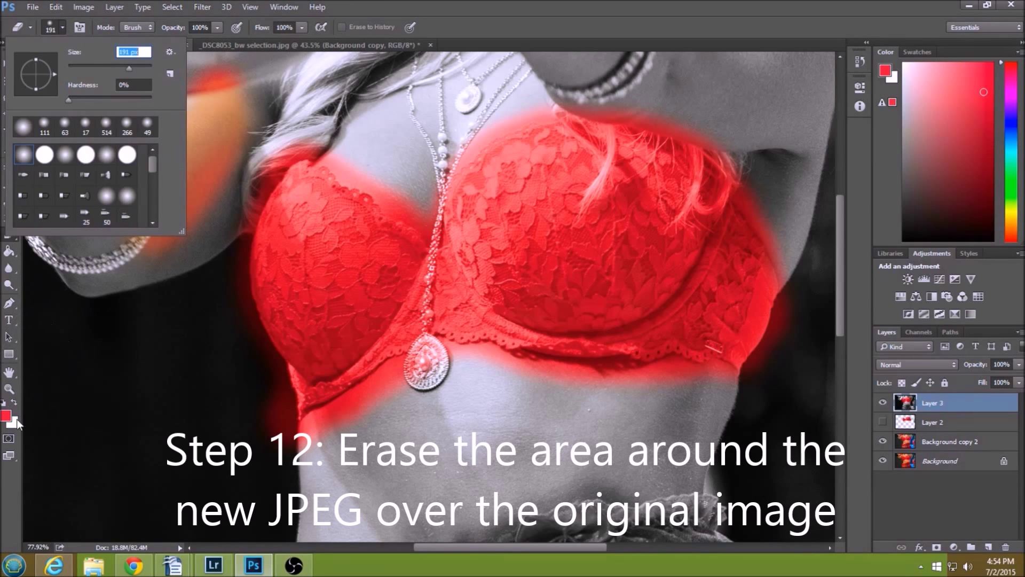
pyautogui.click(452, 544)
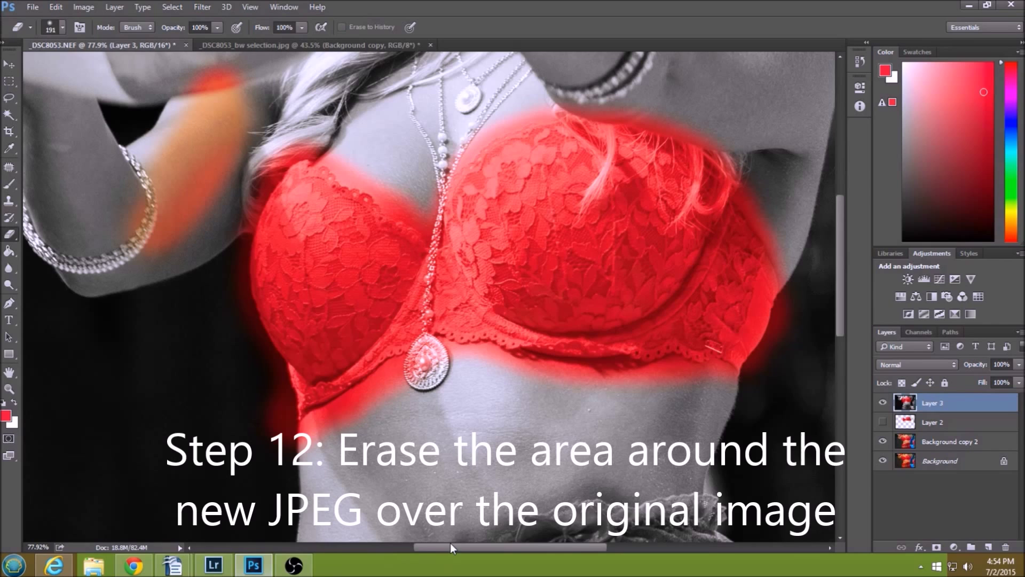
pyautogui.click(9, 388)
pyautogui.moveTo(614, 307); pyautogui.dragTo(609, 248)
pyautogui.moveTo(323, 397); pyautogui.dragTo(288, 404)
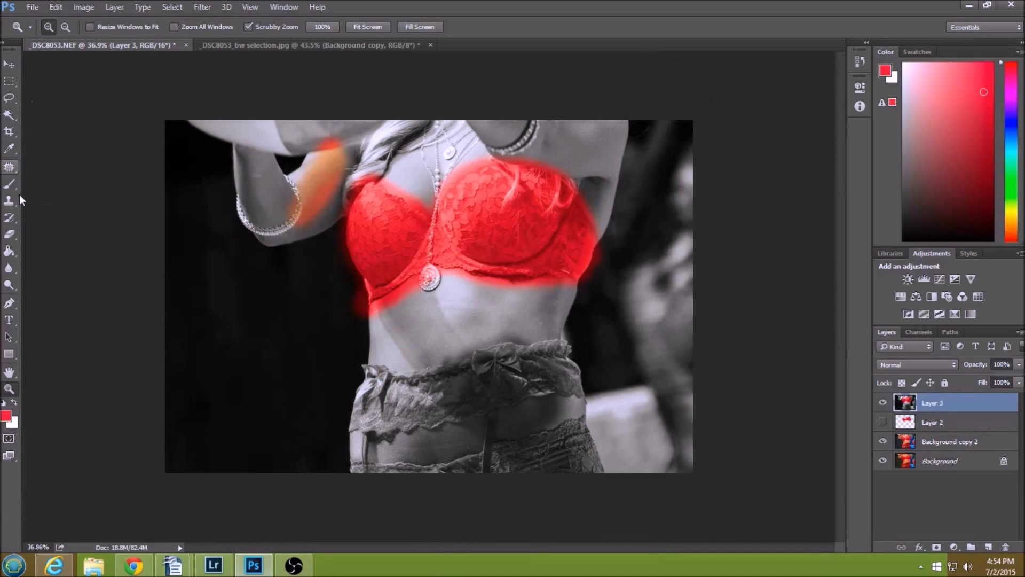
pyautogui.click(11, 231)
pyautogui.moveTo(257, 366)
pyautogui.mouseDown()
pyautogui.moveTo(705, 375)
pyautogui.moveTo(698, 393)
pyautogui.mouseUp()
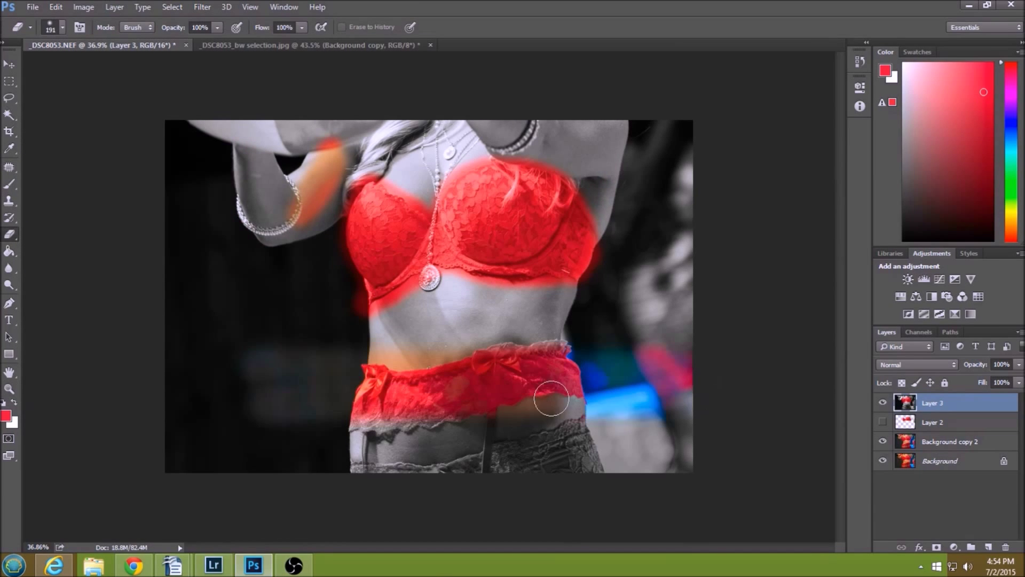
pyautogui.moveTo(452, 388)
pyautogui.mouseDown()
pyautogui.moveTo(641, 427)
pyautogui.moveTo(299, 444)
pyautogui.moveTo(395, 451)
pyautogui.moveTo(389, 385)
pyautogui.moveTo(321, 425)
pyautogui.moveTo(369, 328)
pyautogui.moveTo(341, 341)
pyautogui.moveTo(421, 295)
pyautogui.mouseUp()
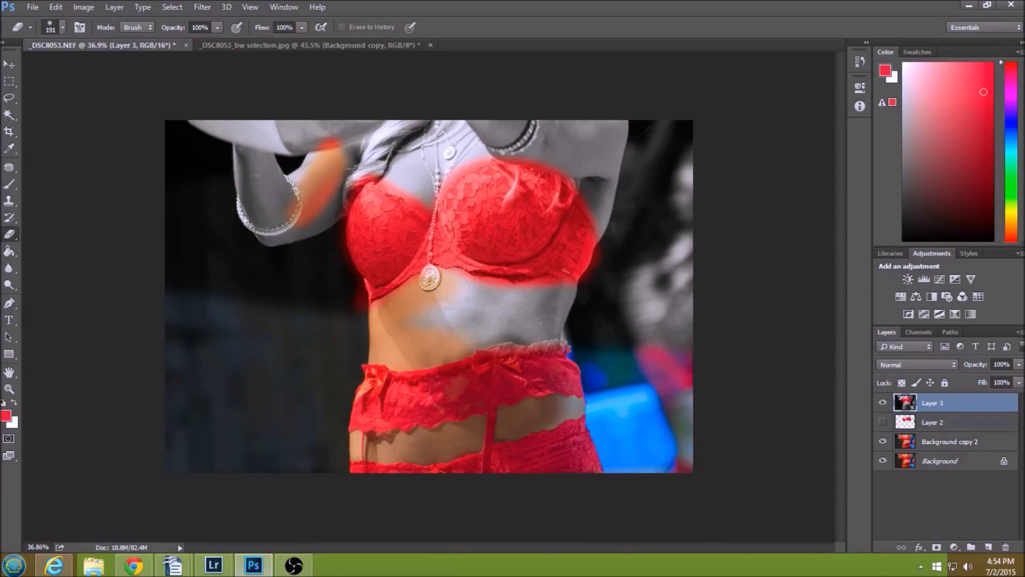
pyautogui.moveTo(505, 294)
pyautogui.mouseDown()
pyautogui.moveTo(580, 298)
pyautogui.moveTo(638, 273)
pyautogui.moveTo(640, 224)
pyautogui.moveTo(599, 284)
pyautogui.moveTo(619, 233)
pyautogui.moveTo(598, 294)
pyautogui.moveTo(578, 316)
pyautogui.moveTo(469, 319)
pyautogui.mouseUp()
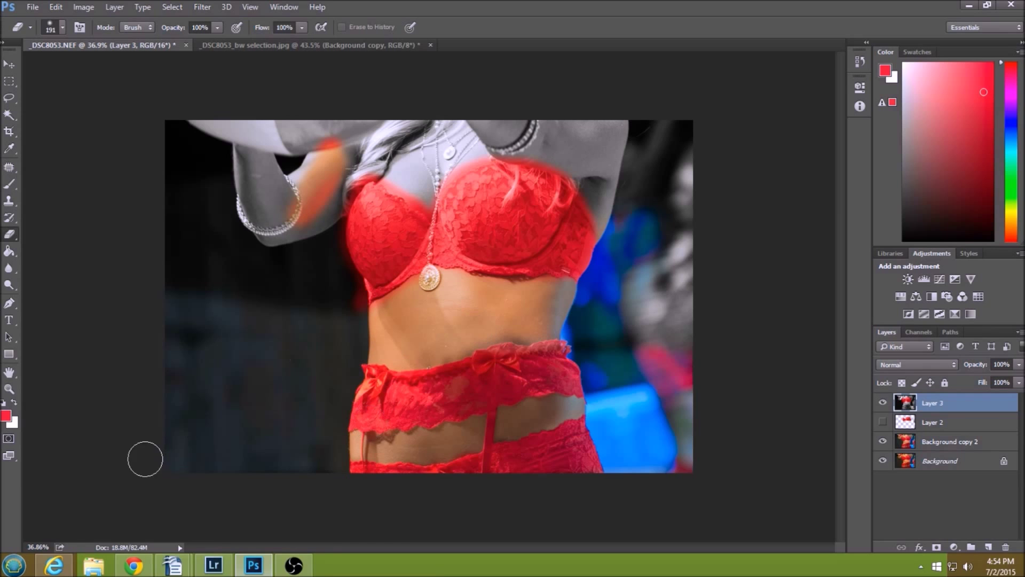
# Step: Erase the rest of Layer 3 over the background, arms, hair and upper chest, keeping only the red bra
pyautogui.moveTo(671, 315)
pyautogui.mouseDown()
pyautogui.moveTo(688, 232)
pyautogui.moveTo(678, 95)
pyautogui.moveTo(627, 207)
pyautogui.moveTo(462, 114)
pyautogui.moveTo(654, 130)
pyautogui.moveTo(327, 112)
pyautogui.moveTo(149, 144)
pyautogui.moveTo(220, 107)
pyautogui.moveTo(160, 213)
pyautogui.moveTo(203, 288)
pyautogui.moveTo(208, 154)
pyautogui.moveTo(259, 315)
pyautogui.moveTo(366, 125)
pyautogui.mouseUp()
pyautogui.moveTo(316, 206)
pyautogui.mouseDown()
pyautogui.moveTo(378, 140)
pyautogui.moveTo(421, 133)
pyautogui.moveTo(393, 152)
pyautogui.moveTo(394, 176)
pyautogui.moveTo(419, 181)
pyautogui.moveTo(447, 140)
pyautogui.moveTo(493, 130)
pyautogui.moveTo(441, 152)
pyautogui.moveTo(577, 134)
pyautogui.moveTo(588, 166)
pyautogui.moveTo(526, 140)
pyautogui.moveTo(582, 133)
pyautogui.moveTo(598, 208)
pyautogui.mouseUp()
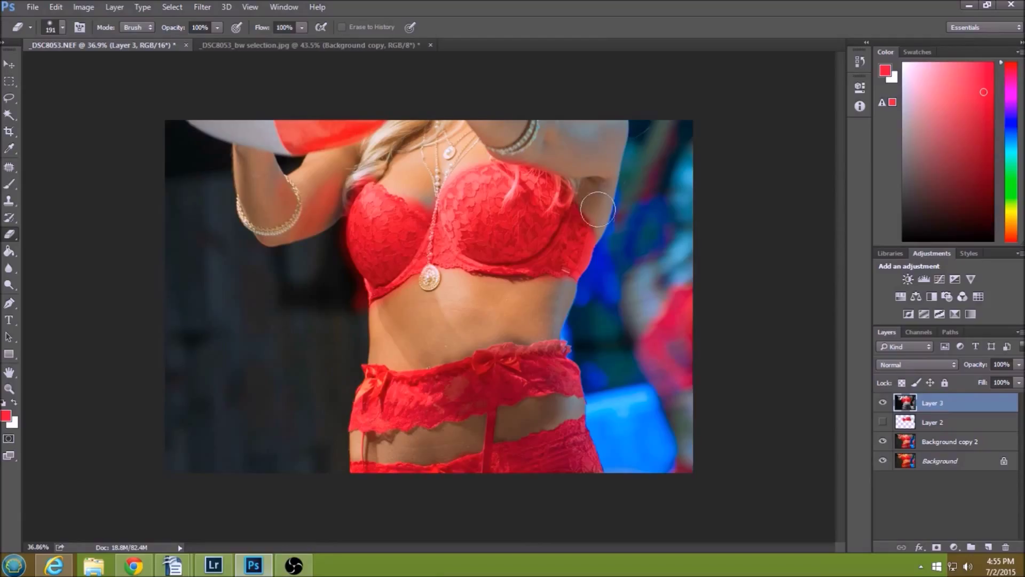
pyautogui.moveTo(355, 317)
pyautogui.mouseDown()
pyautogui.moveTo(329, 252)
pyautogui.moveTo(346, 175)
pyautogui.mouseUp()
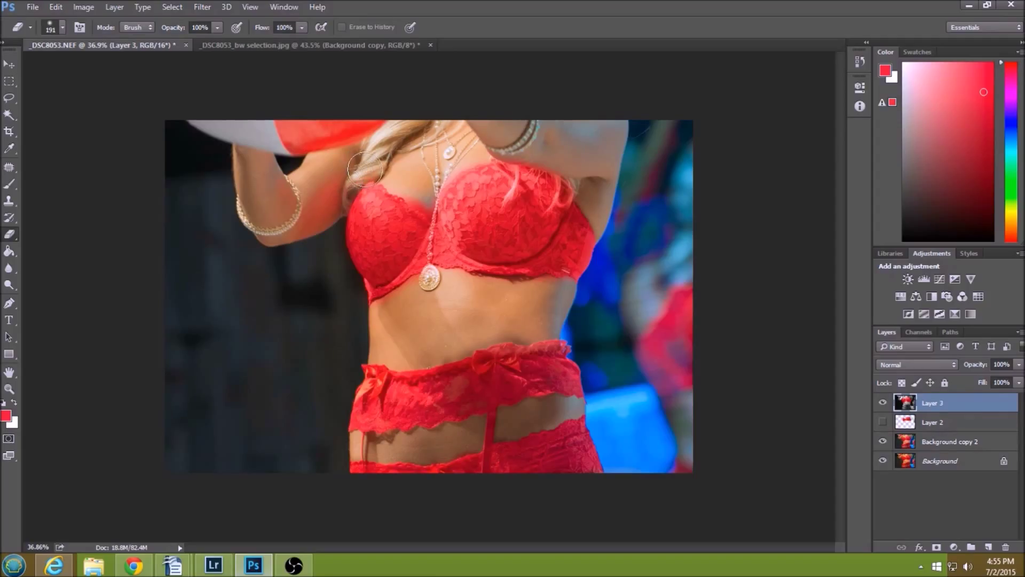
pyautogui.moveTo(380, 161); pyautogui.dragTo(431, 188)
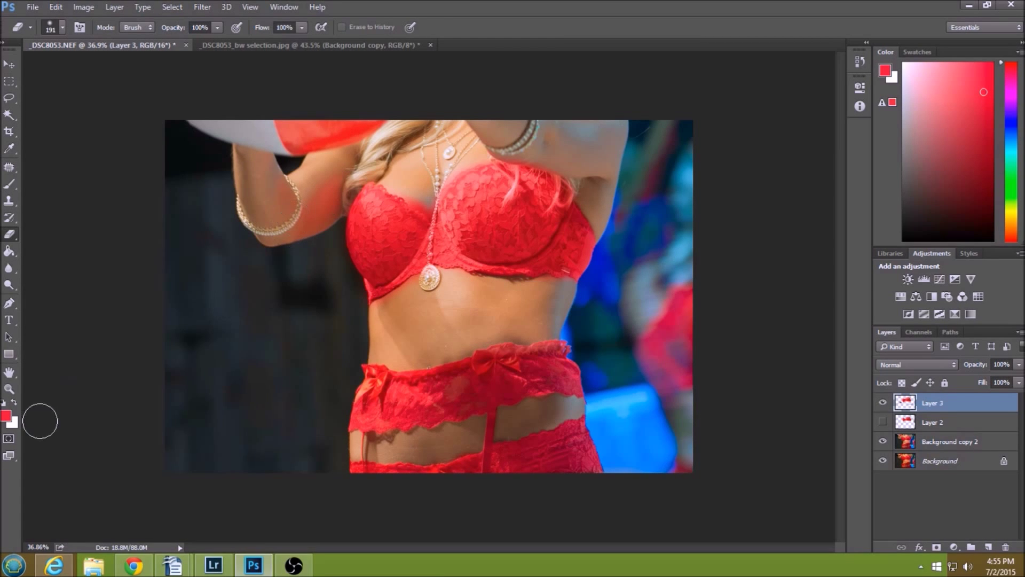
# Step: Compare the bra's lace detail up close with Layer 3 hidden and shown, leaving the layer shown
pyautogui.click(9, 389)
pyautogui.moveTo(454, 207); pyautogui.dragTo(491, 210)
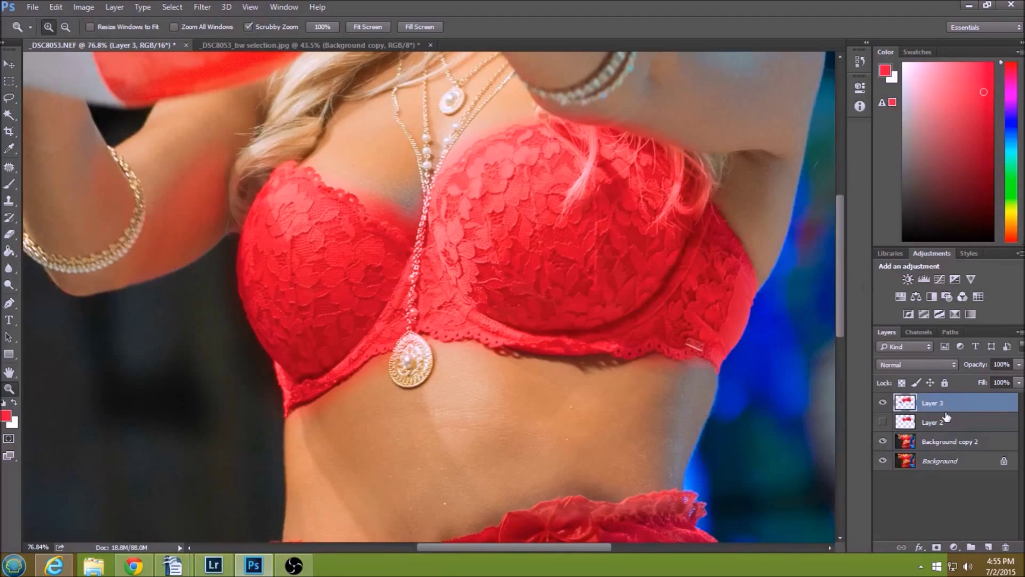
pyautogui.click(880, 403)
pyautogui.click(880, 403)
pyautogui.click(880, 403)
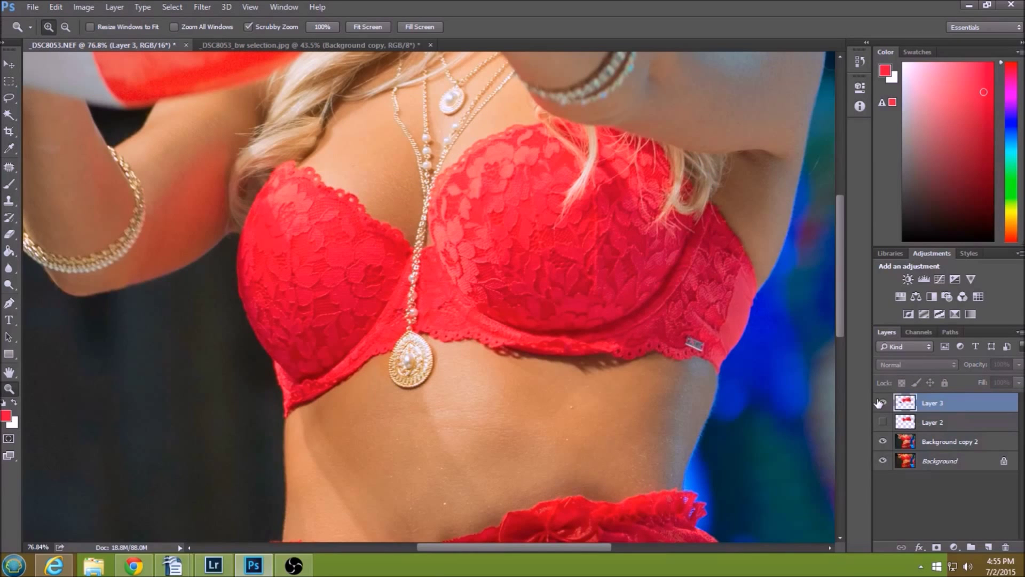
pyautogui.click(879, 404)
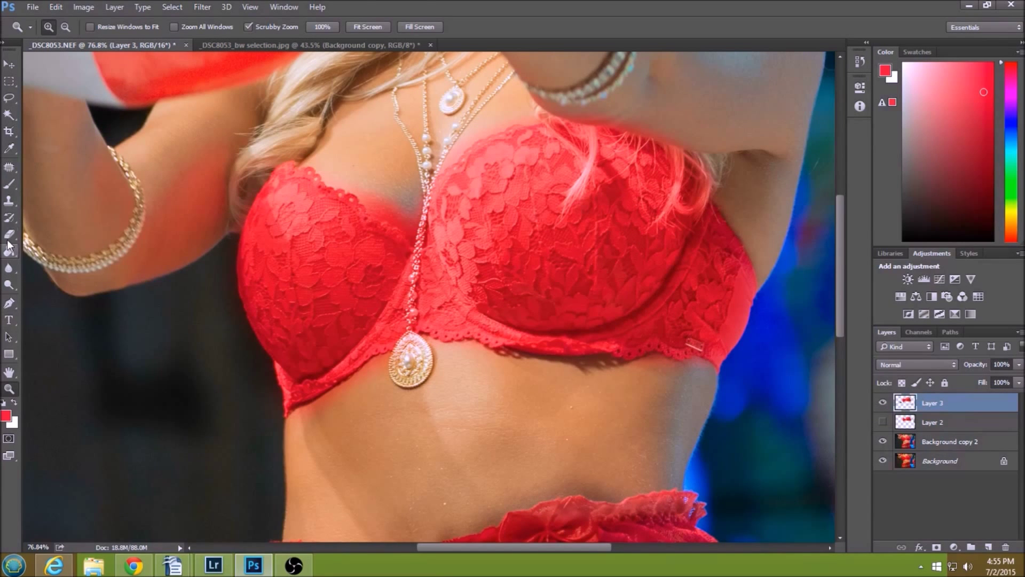
pyautogui.click(9, 235)
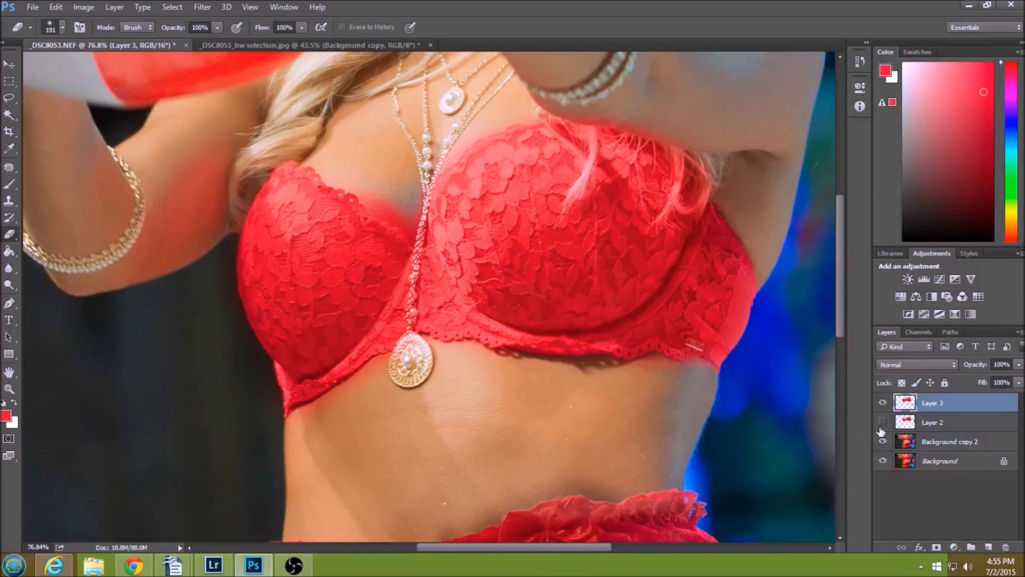
pyautogui.click(883, 403)
pyautogui.click(883, 404)
pyautogui.click(883, 403)
pyautogui.click(882, 402)
pyautogui.click(884, 403)
pyautogui.click(883, 404)
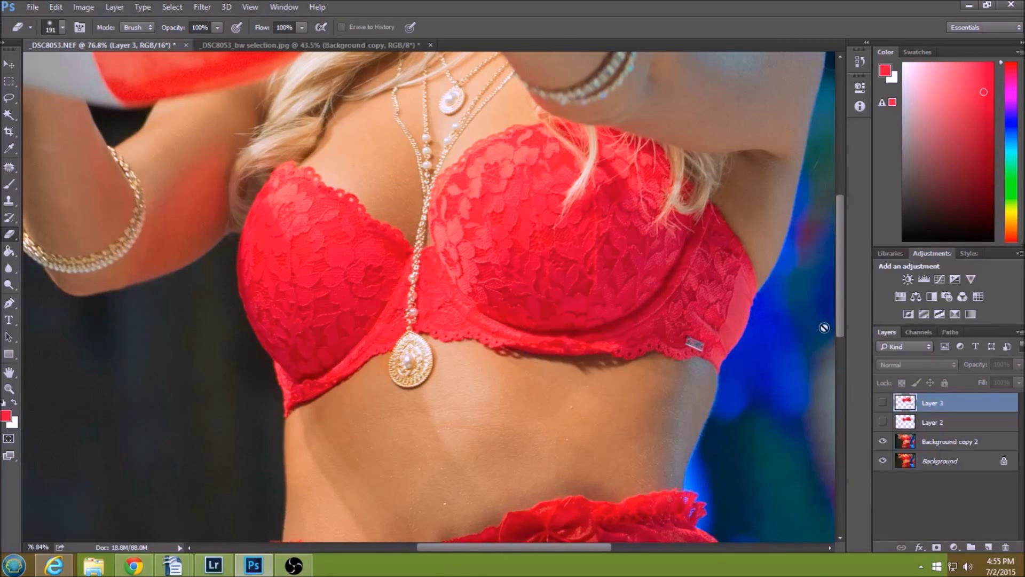
pyautogui.click(882, 404)
pyautogui.click(883, 403)
pyautogui.click(883, 404)
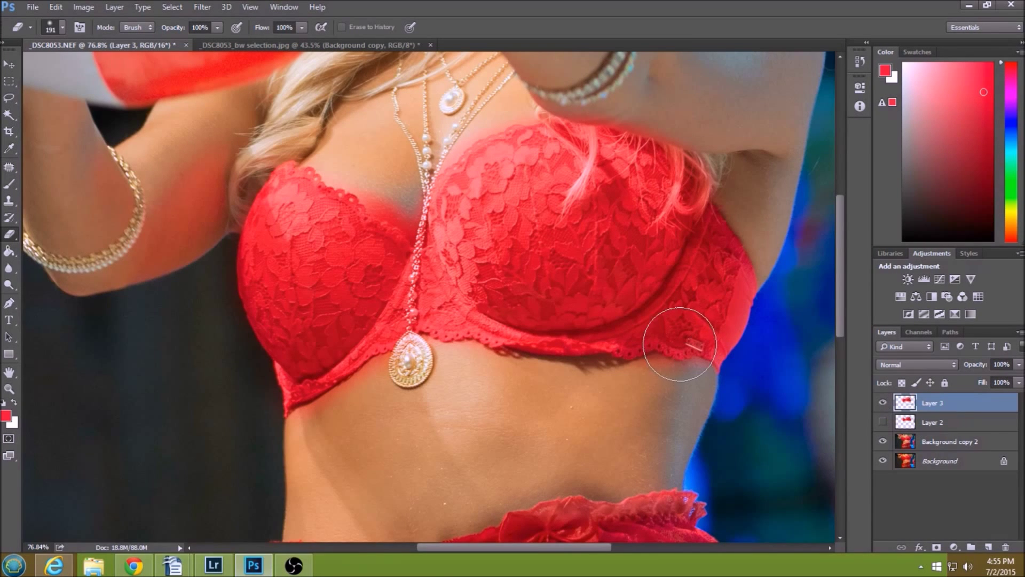
pyautogui.moveTo(841, 285)
pyautogui.mouseDown()
pyautogui.moveTo(837, 261)
pyautogui.moveTo(841, 284)
pyautogui.mouseUp()
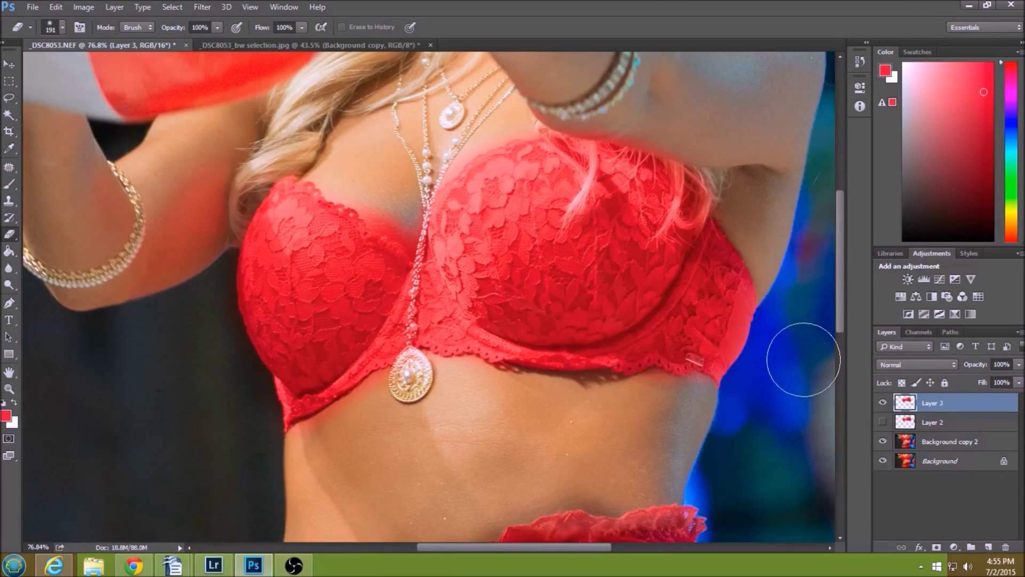